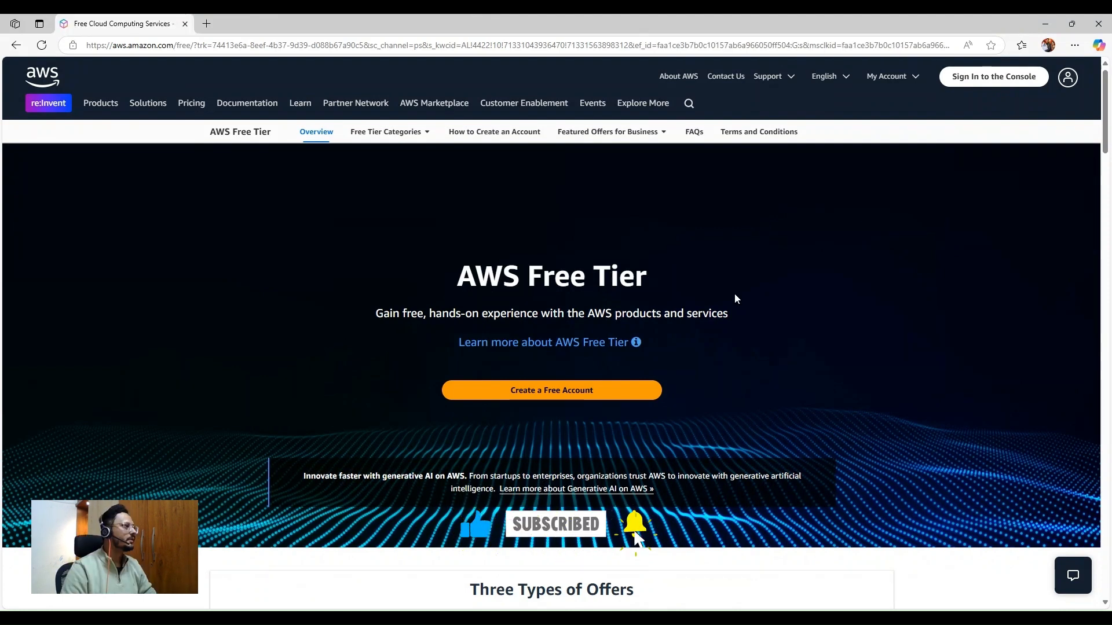
Begin creating a free AWS account from the Free Tier page
left_click(556, 394)
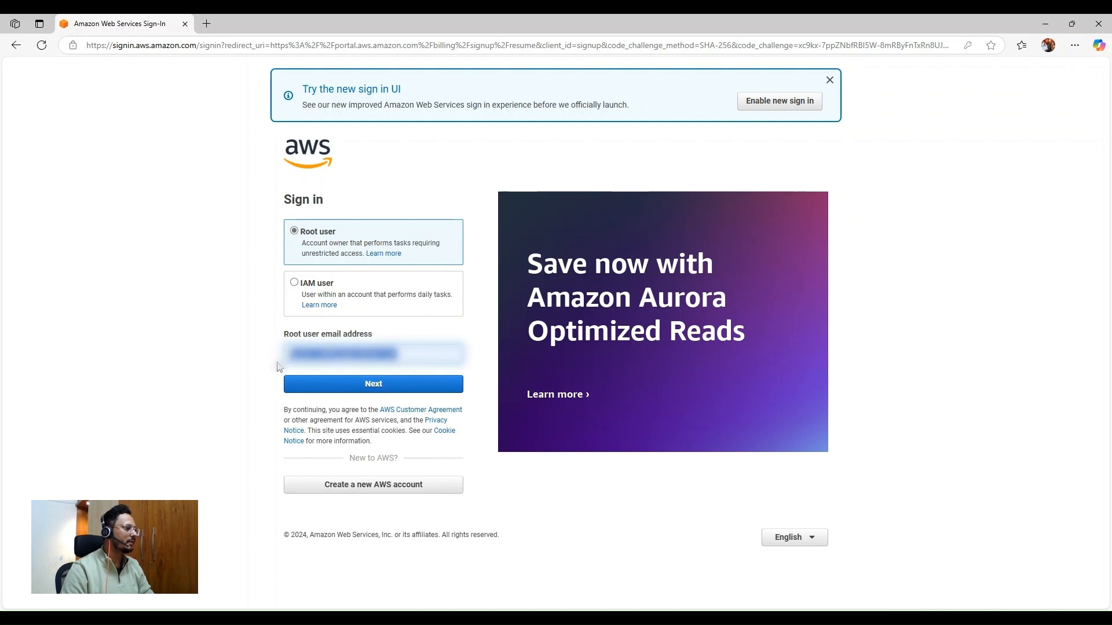
Sign in as the root user with the saved email and the autofilled password
left_click(481, 317)
left_click(398, 391)
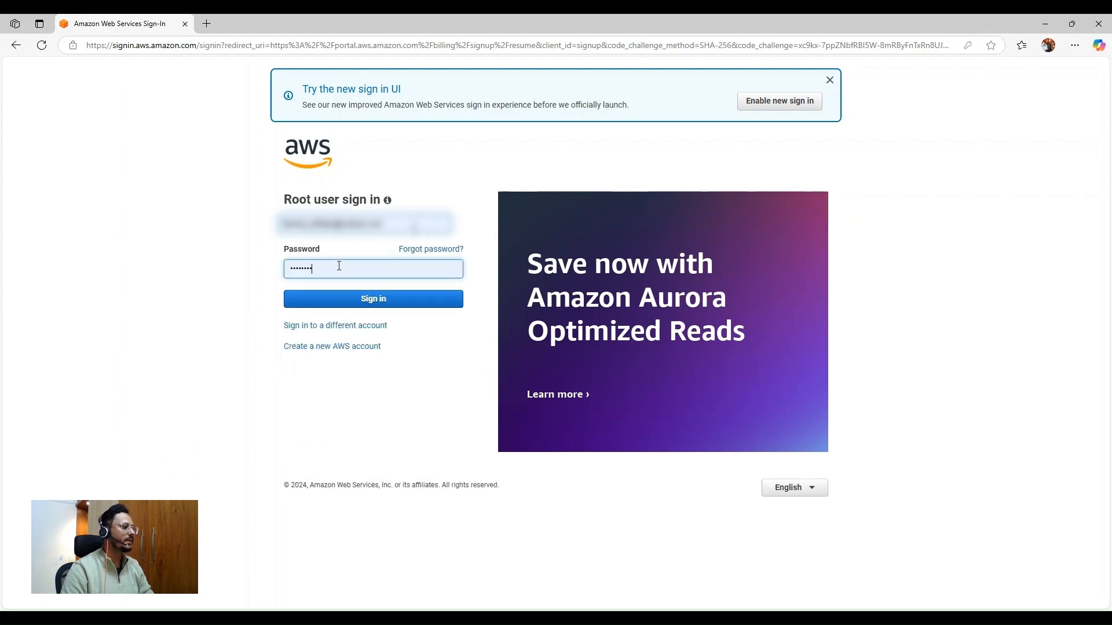
left_click(374, 301)
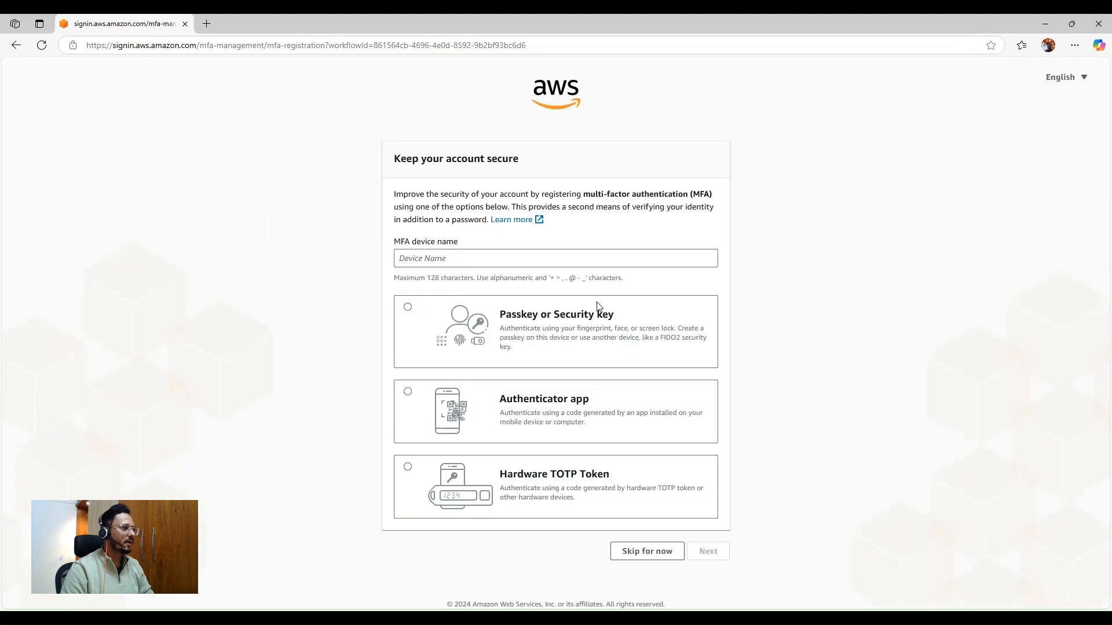
Name the MFA device MobilePhone and choose Authenticator app as the MFA type
left_click(429, 259)
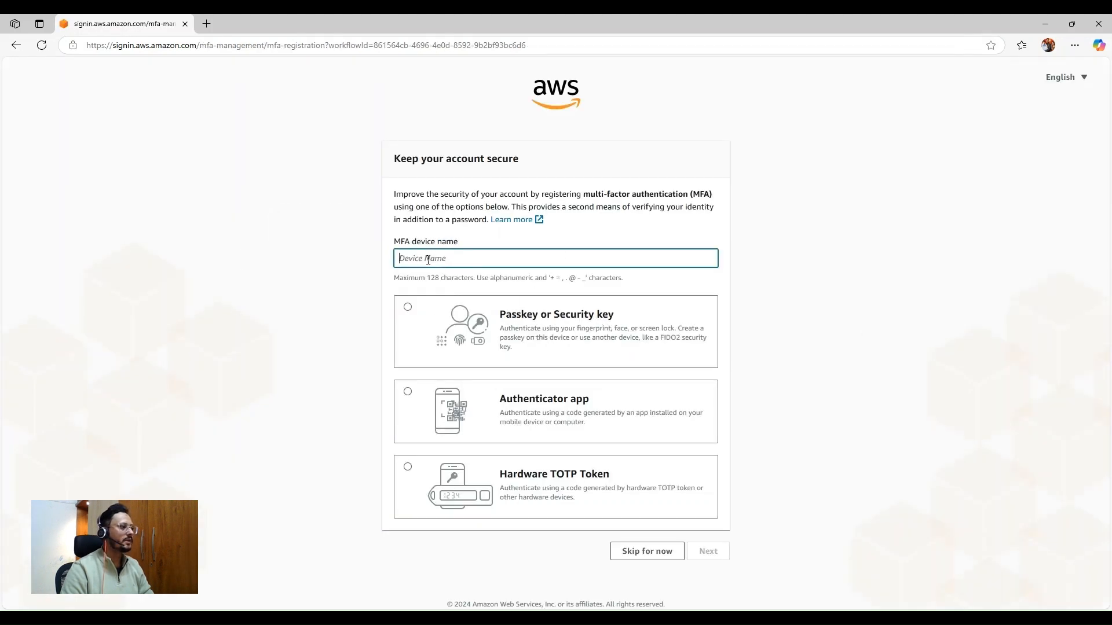
left_click(454, 293)
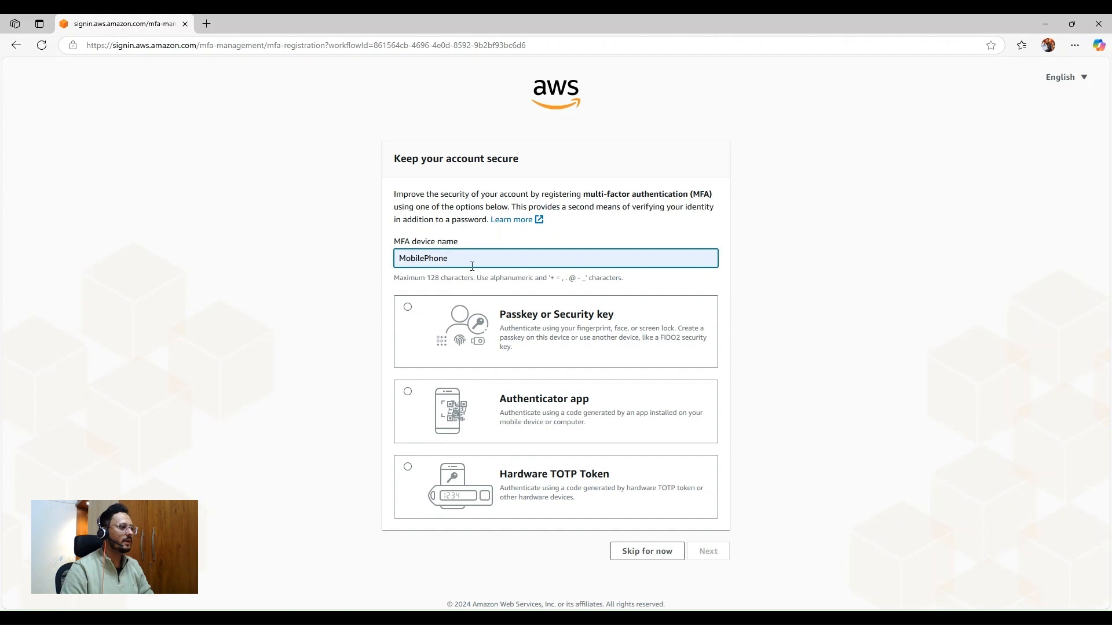
left_click(408, 392)
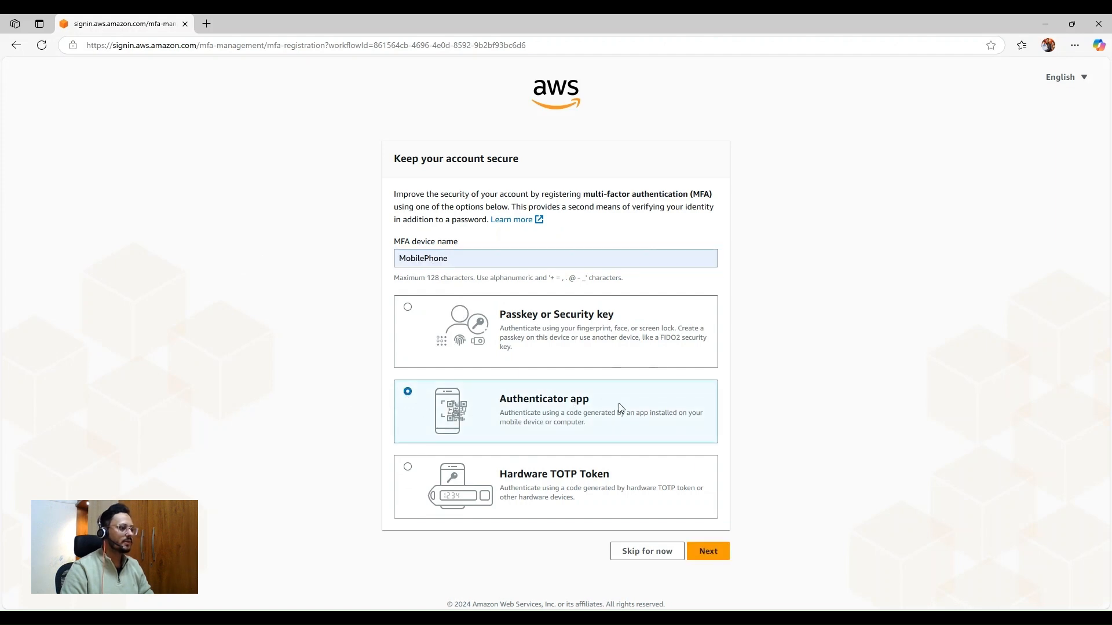
left_click(712, 551)
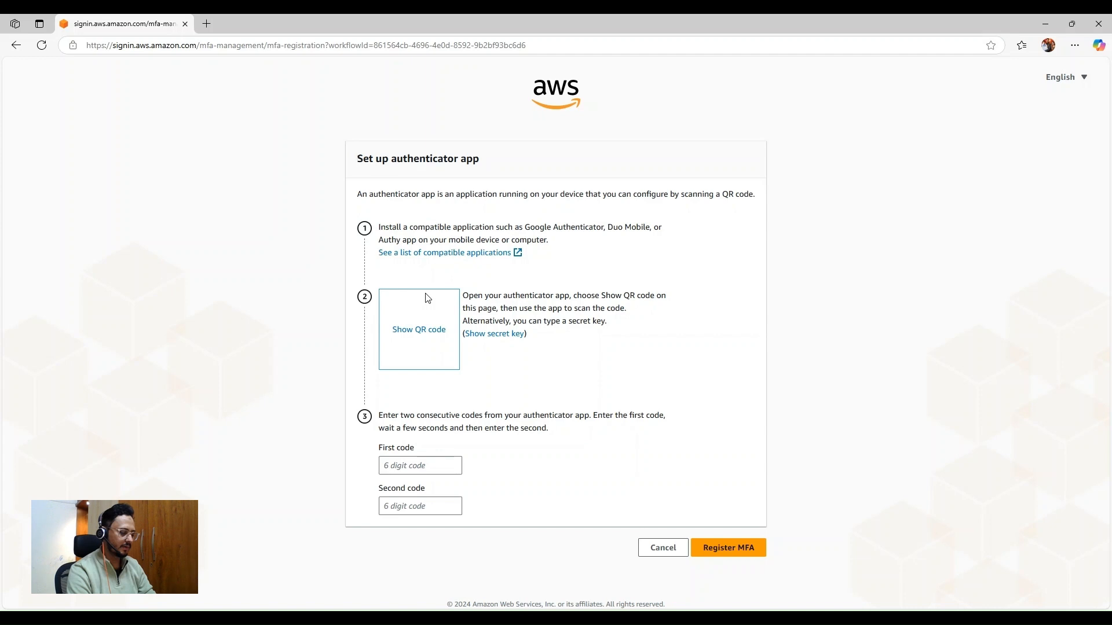
Show the QR code and register the authenticator app using two consecutive one-time codes
left_click(393, 343)
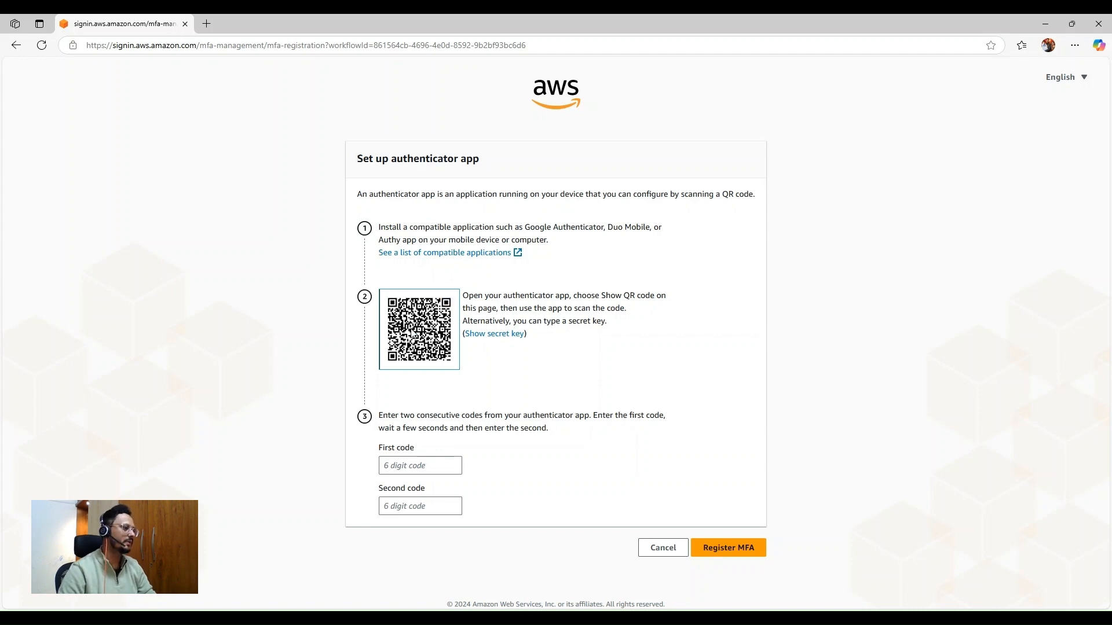
left_click(425, 467)
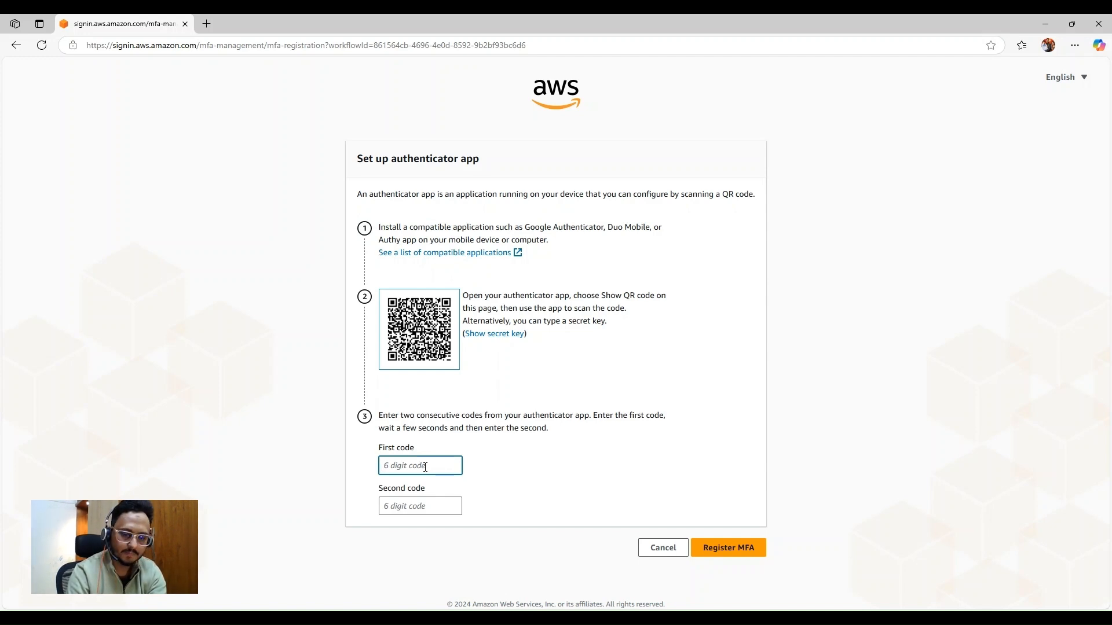
left_click(430, 509)
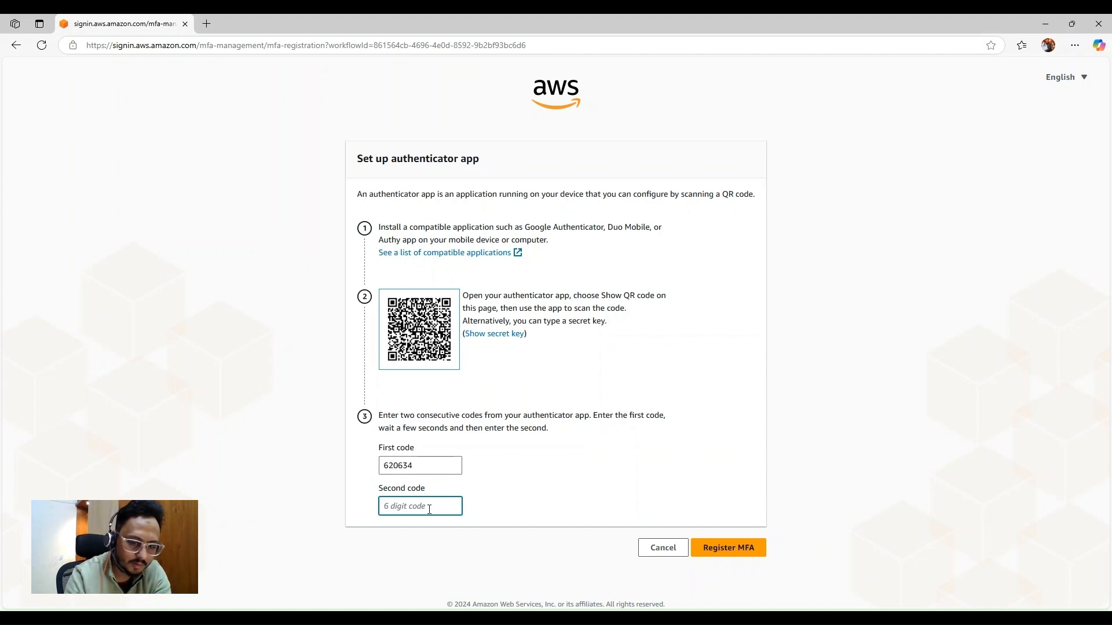
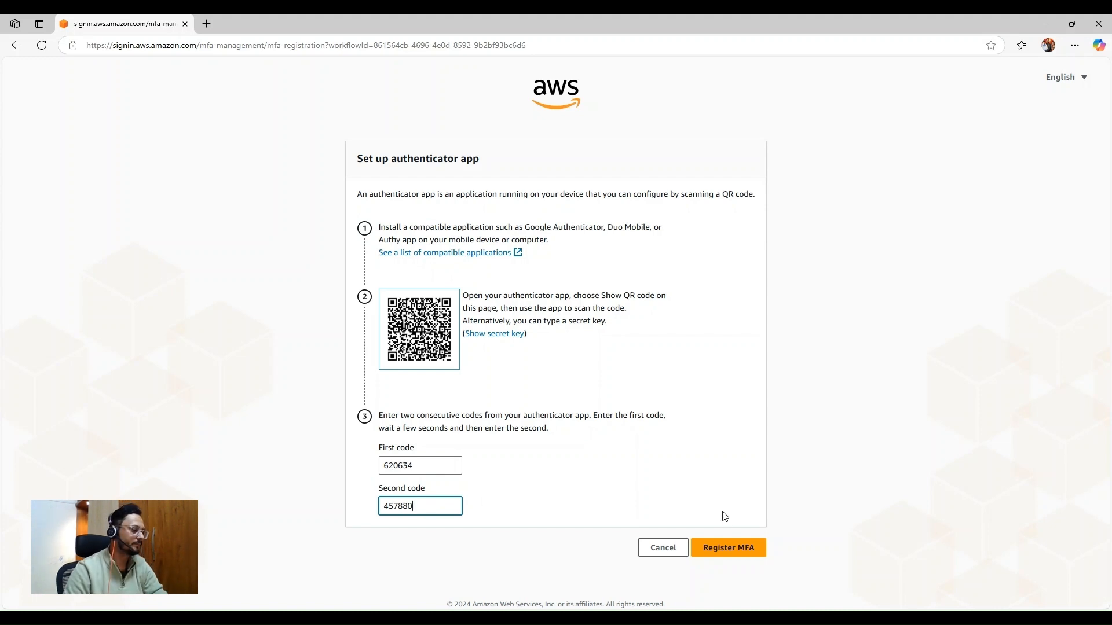
left_click(724, 549)
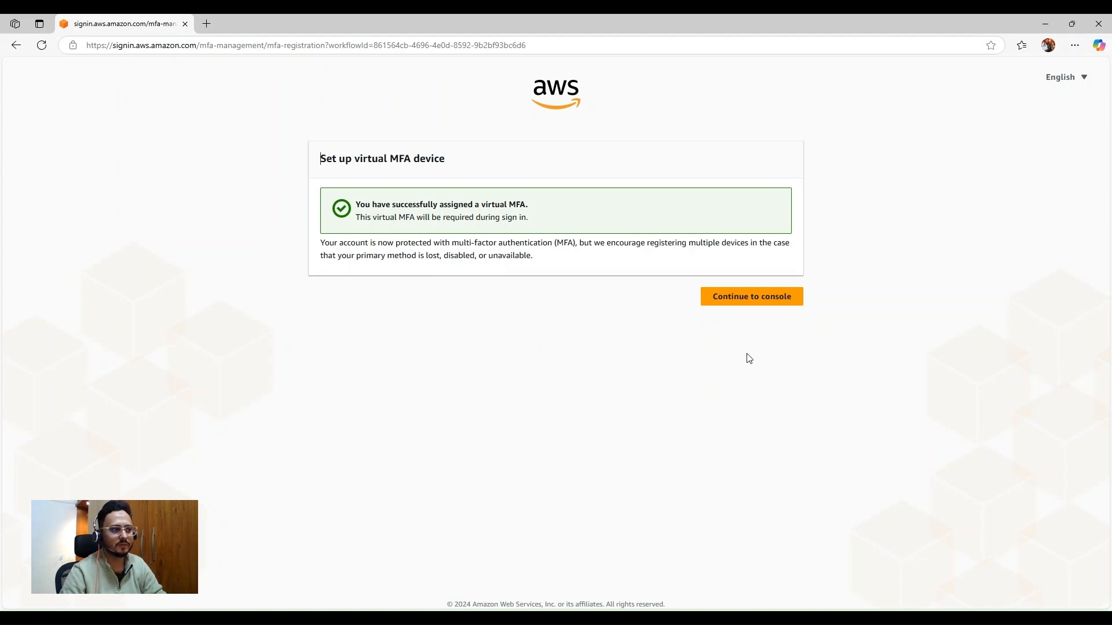
Continue past MFA setup and submit the card and billing details for verification
left_click(745, 300)
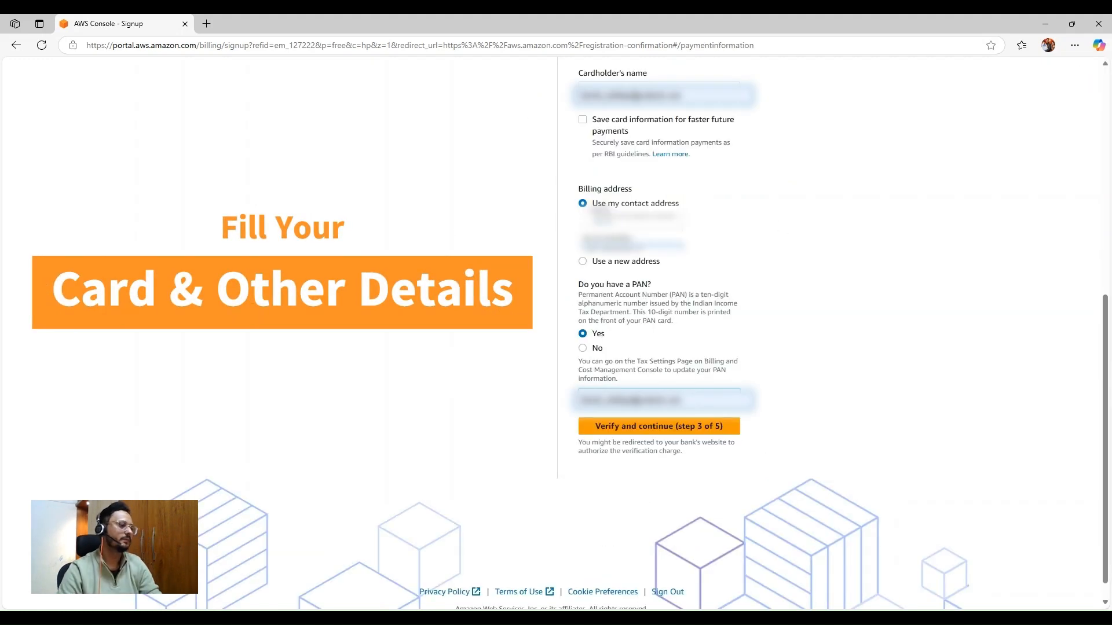
left_click(667, 426)
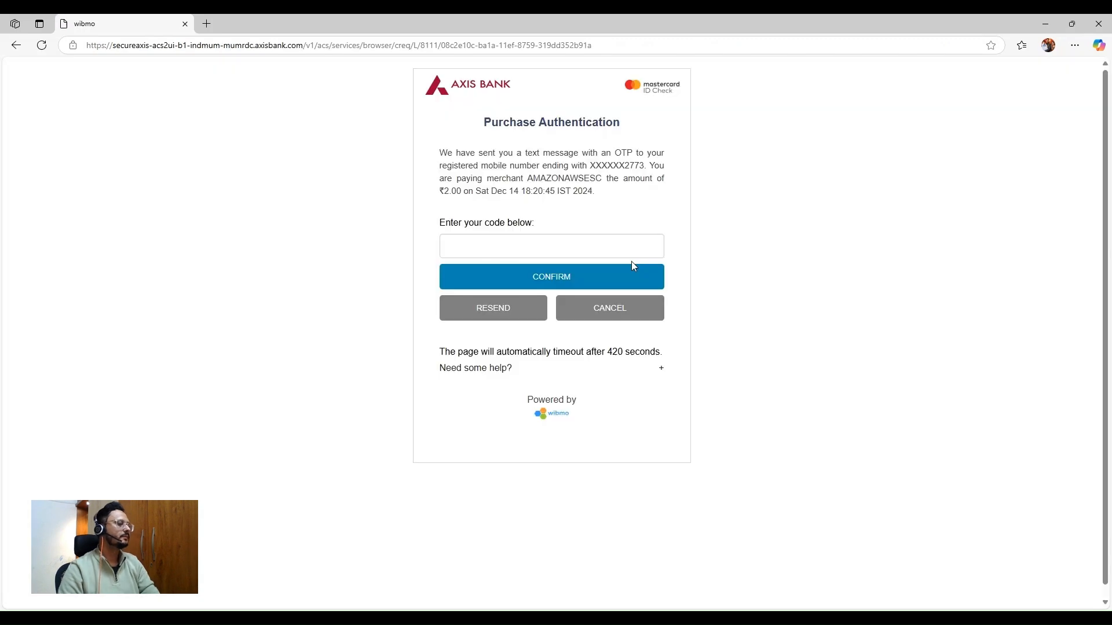
Enter the bank's SMS one-time code to authorise the ₹2.00 verification charge
left_click(536, 239)
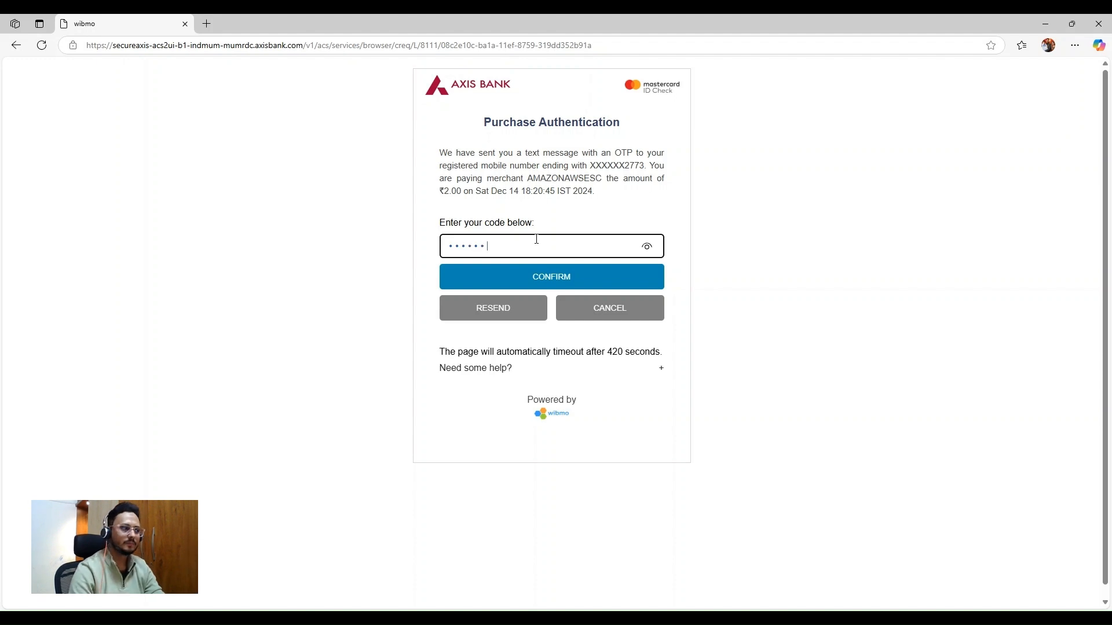
left_click(544, 278)
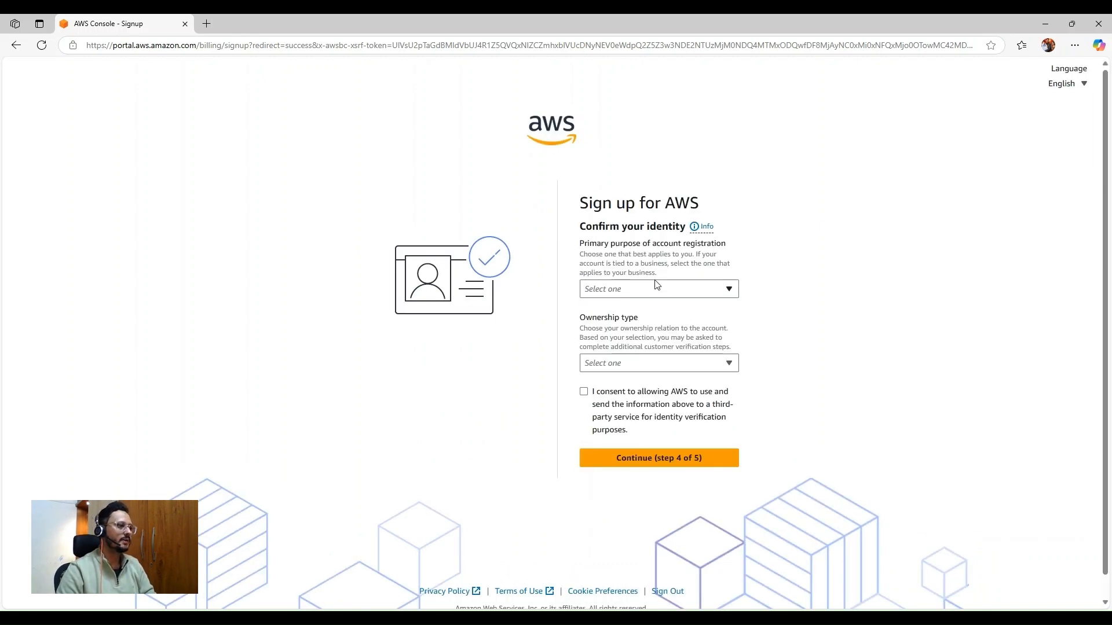
Set primary purpose to Other and ownership type to Individual, then submit the identity details
left_click(723, 293)
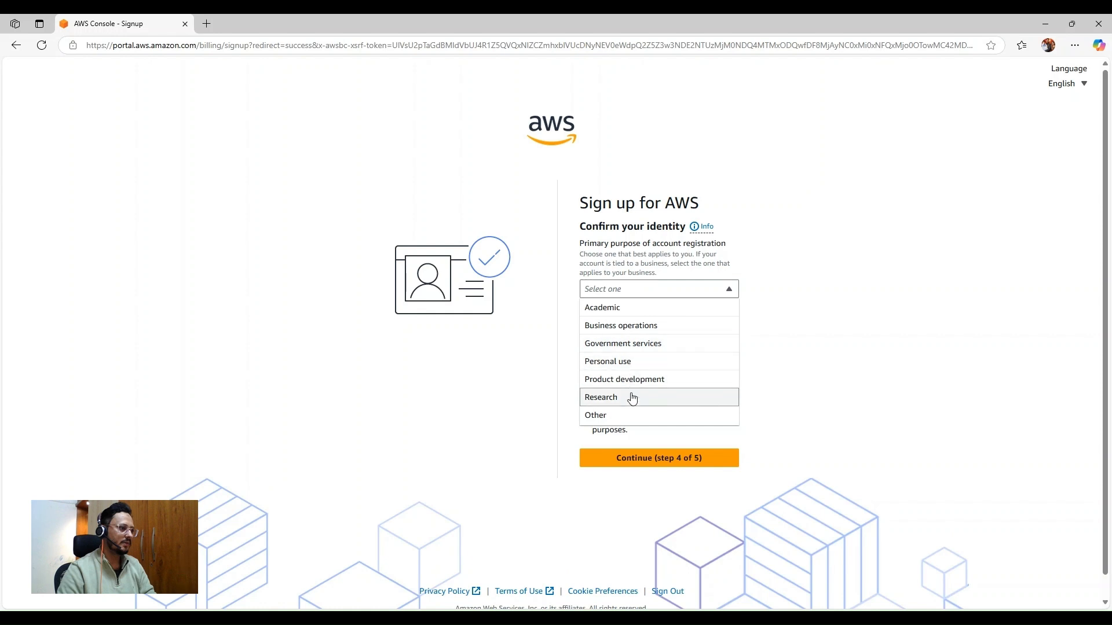
left_click(629, 424)
left_click(731, 368)
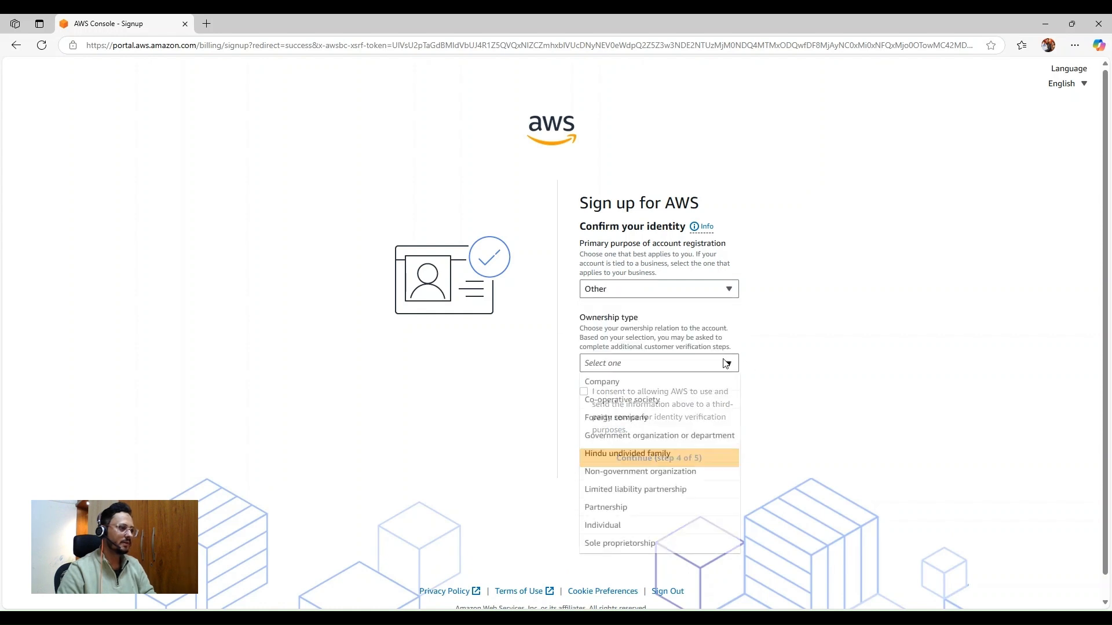
left_click(655, 525)
scroll(978, 390, "down", 2)
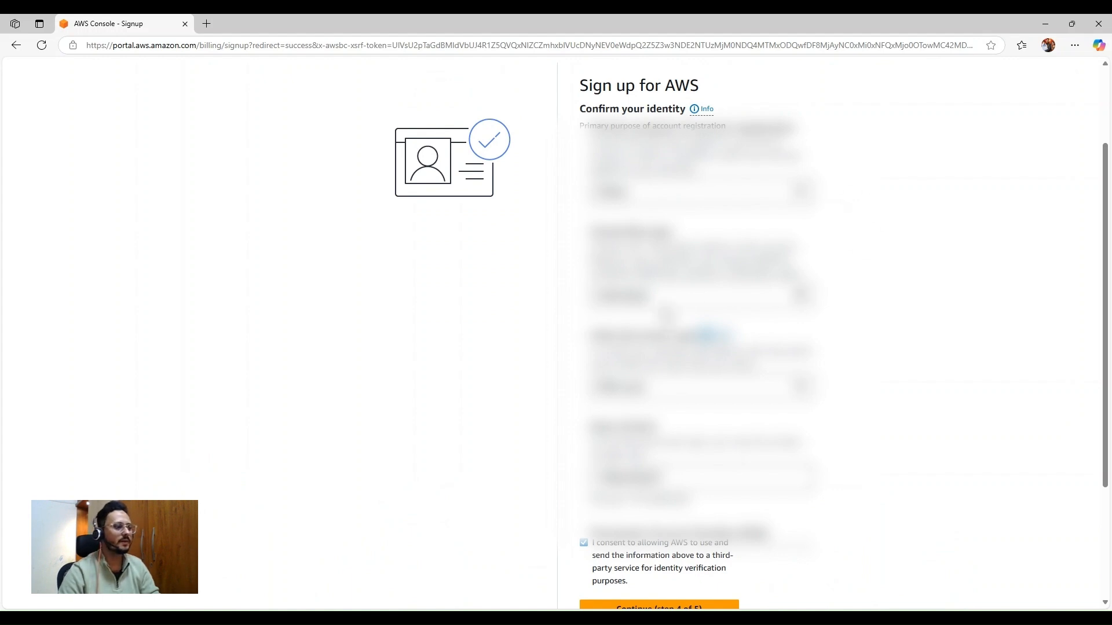
scroll(665, 315, "down", 3)
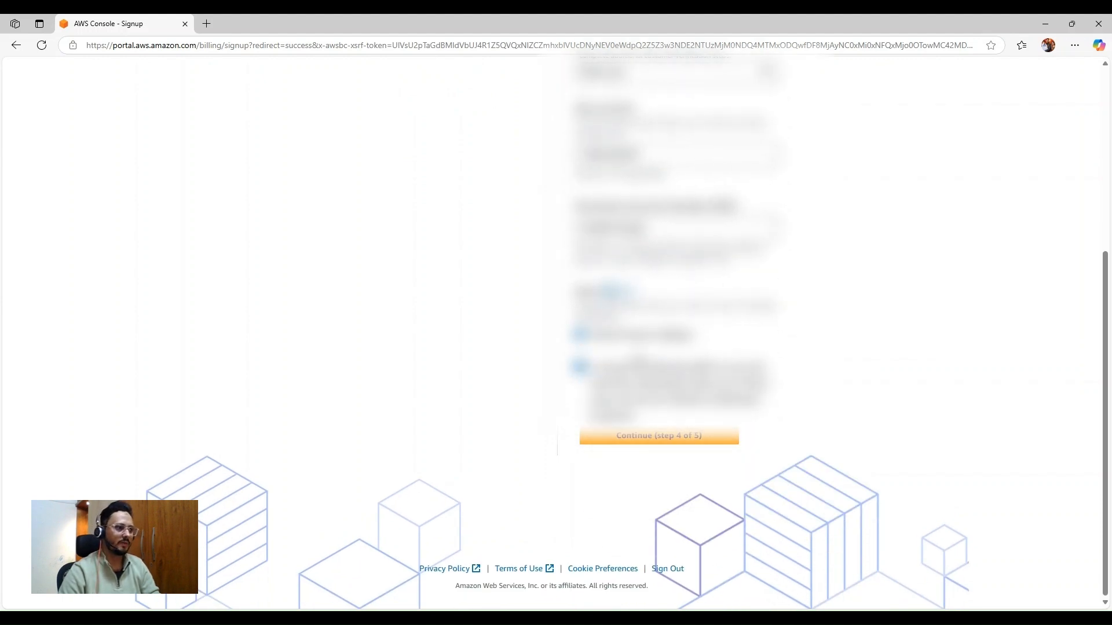
left_click(672, 439)
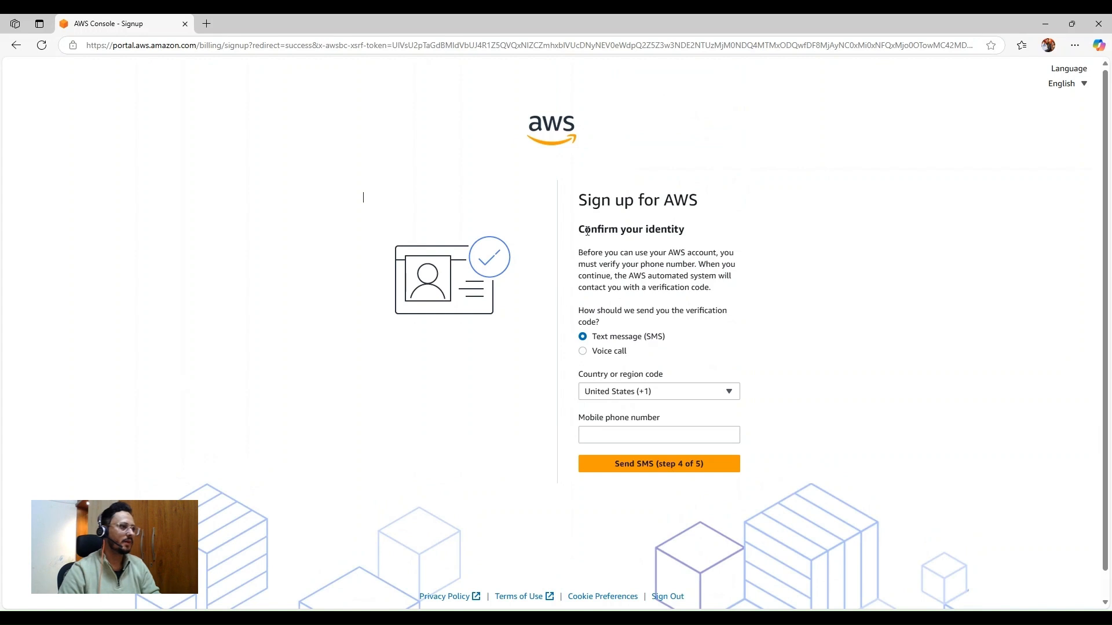
Choose India (+91) as the country code, enter the mobile number, and request the SMS code
left_click_drag(586, 231, 694, 235)
scroll(772, 345, "down", 1)
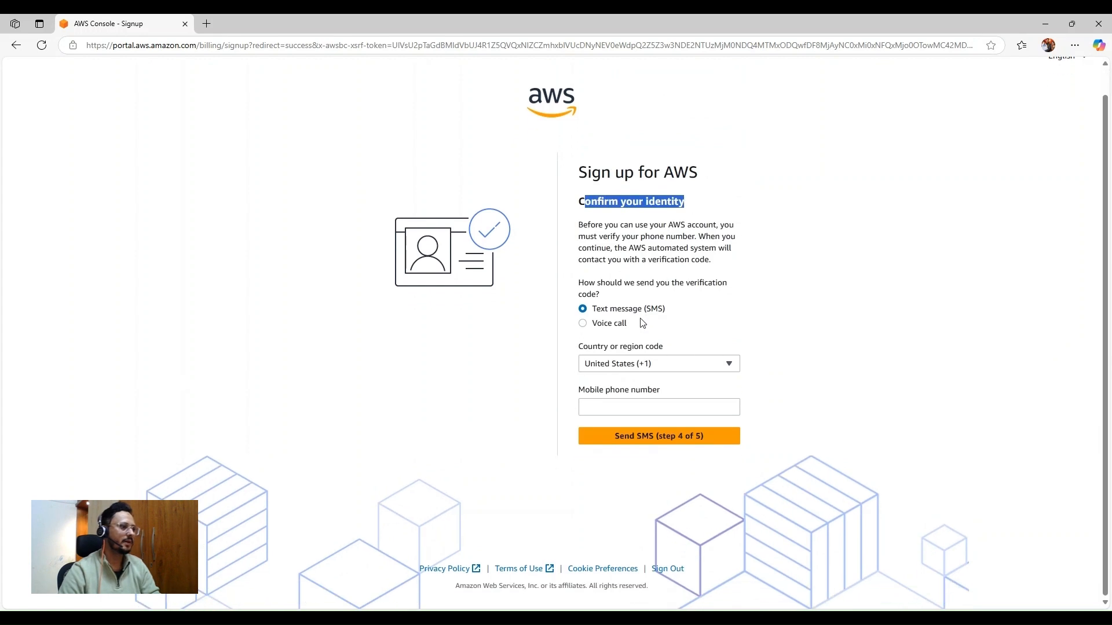
left_click(691, 367)
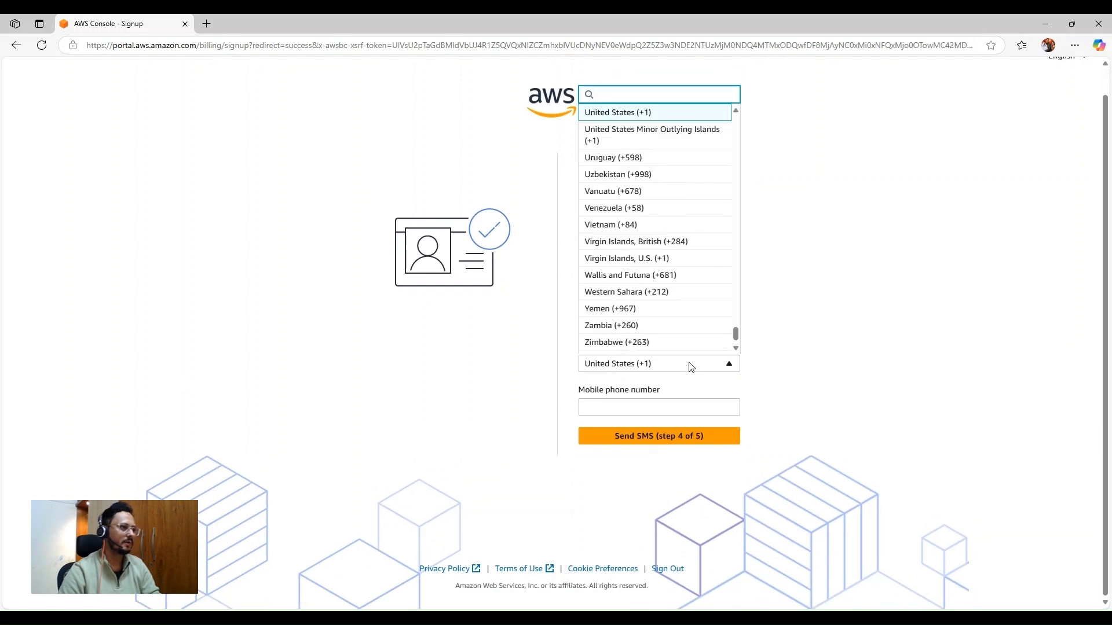
type("ind")
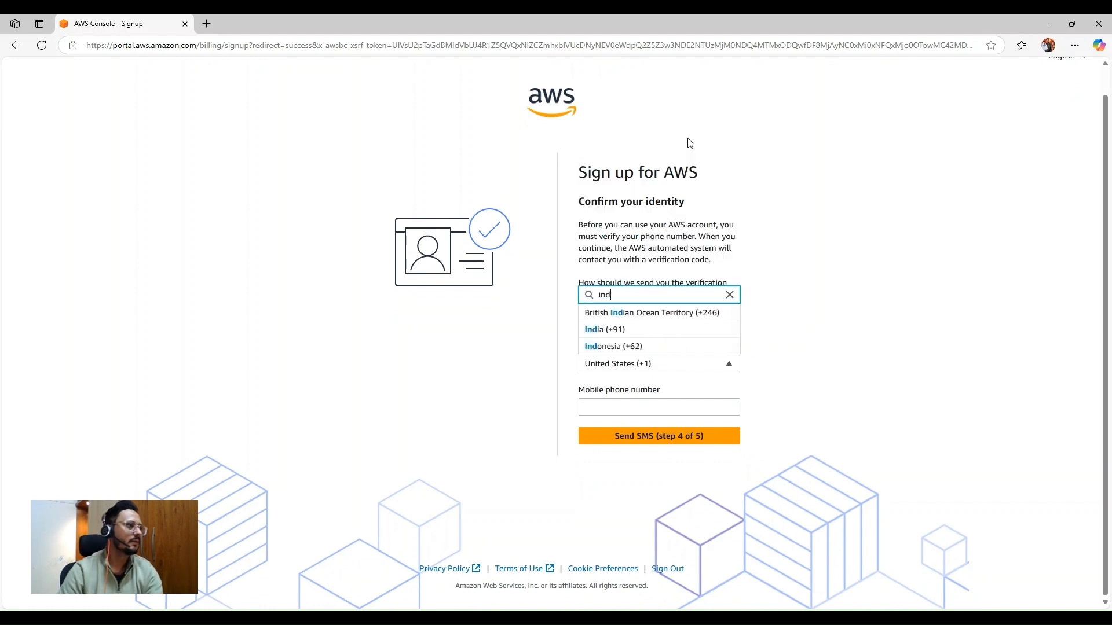
left_click(643, 330)
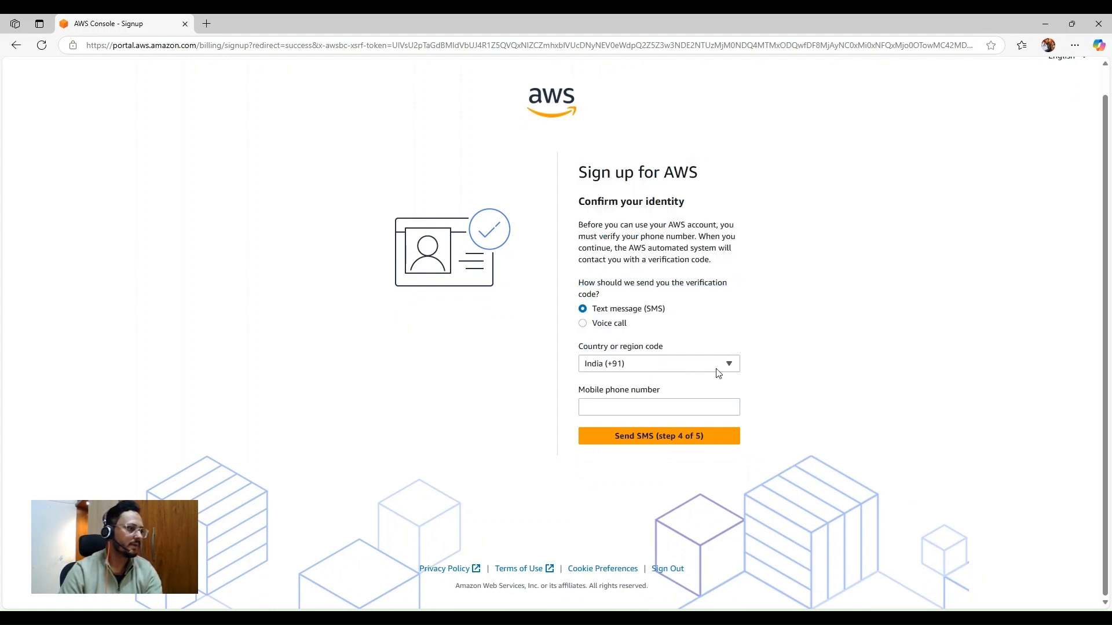
left_click(623, 407)
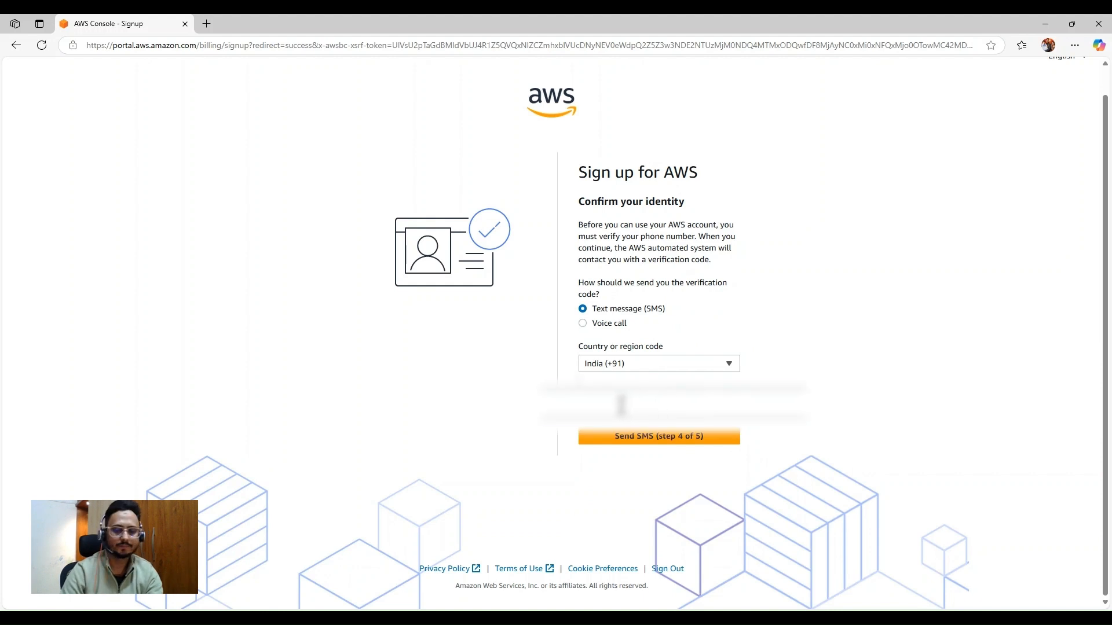
type("??????")
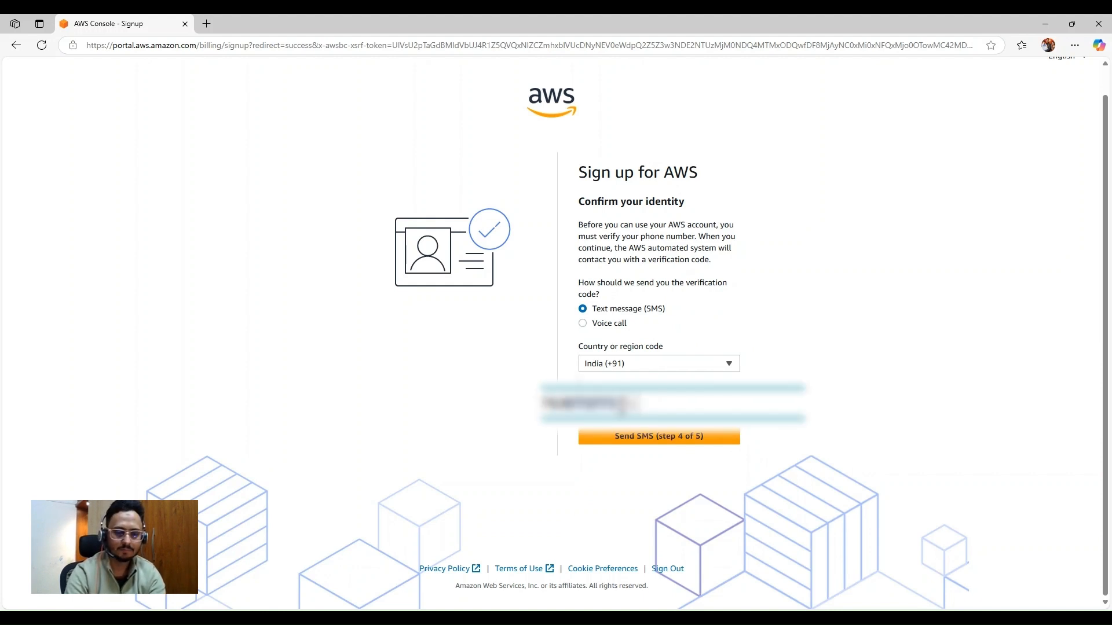
left_click(631, 443)
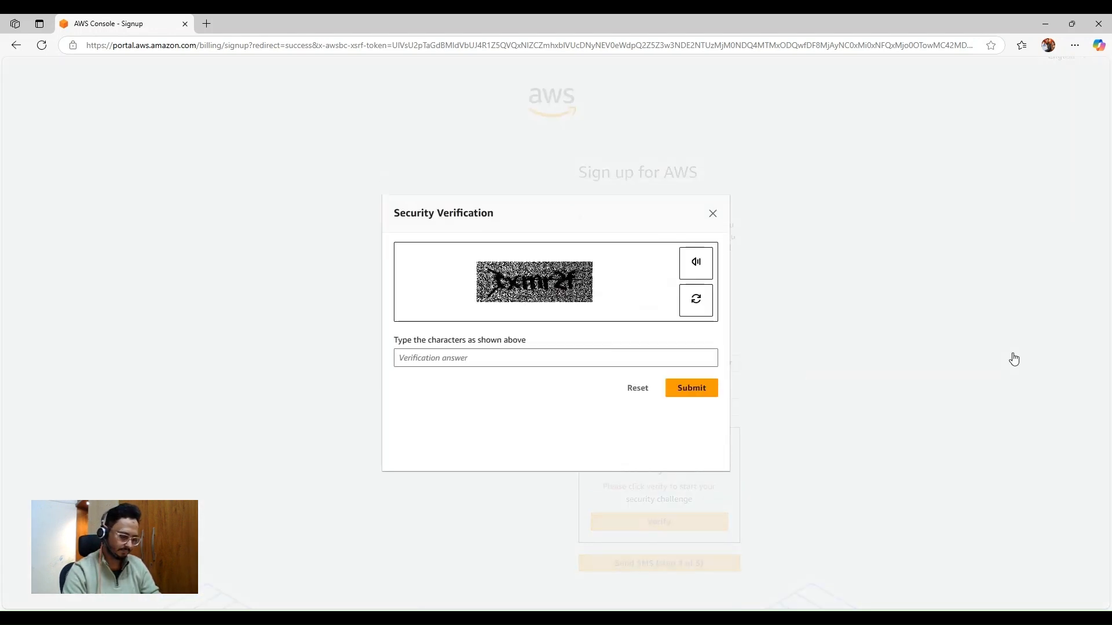
Load a new, more readable captcha image and submit its answer
left_click(462, 357)
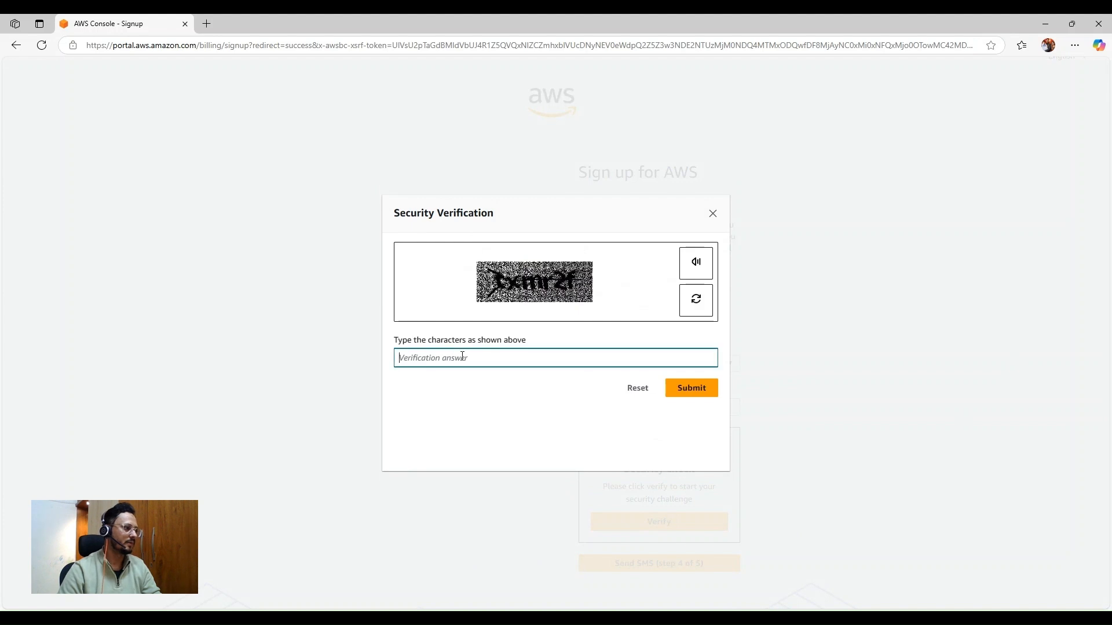
left_click(697, 305)
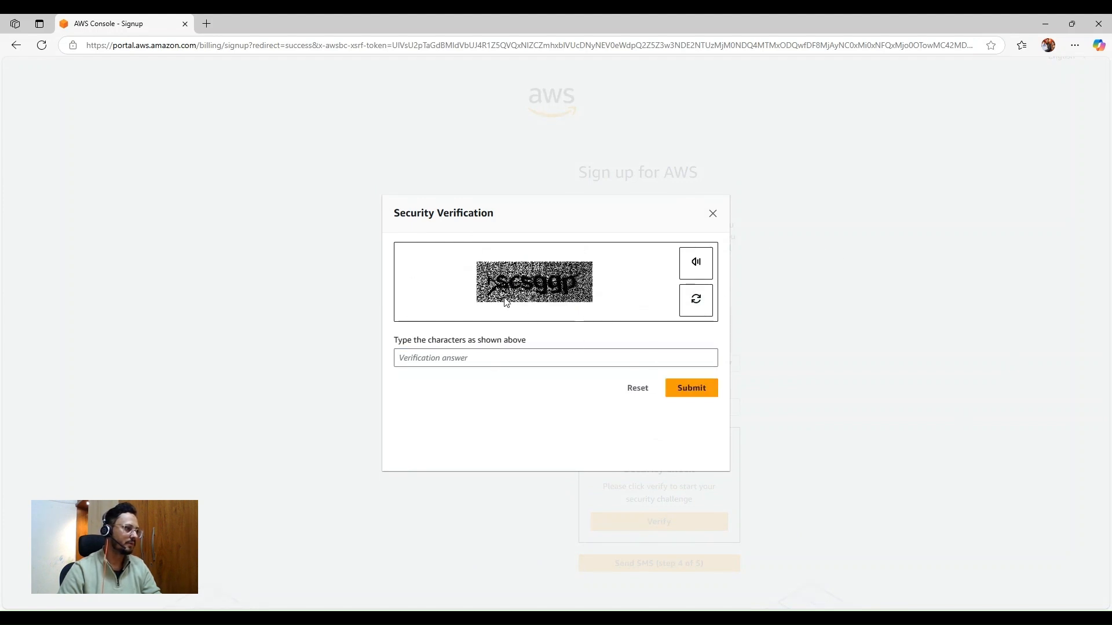
left_click(506, 352)
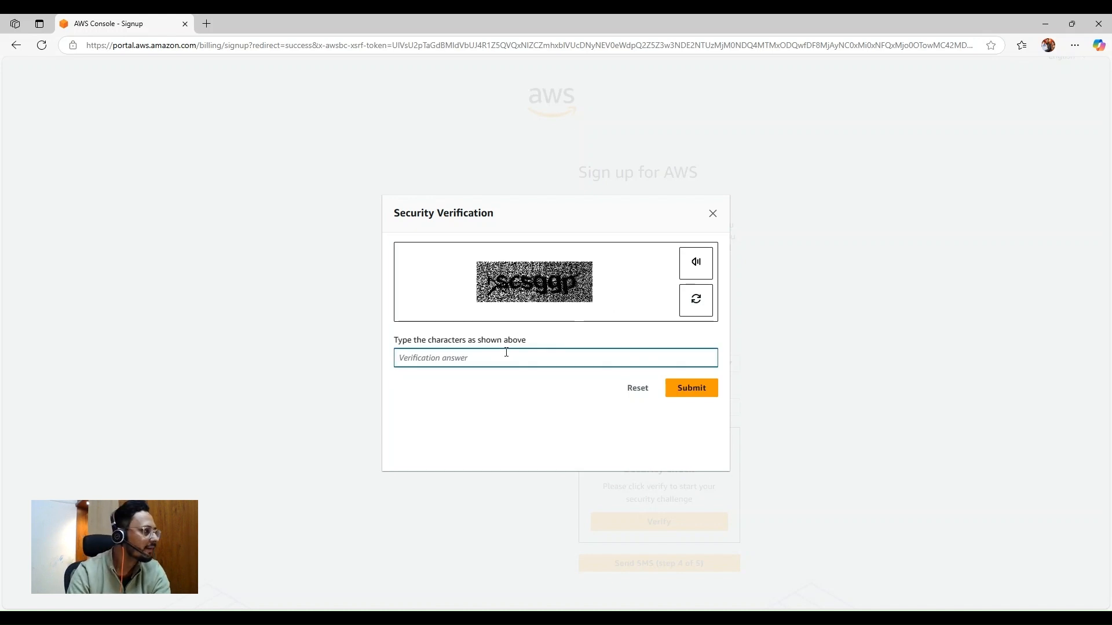
type("scsggp")
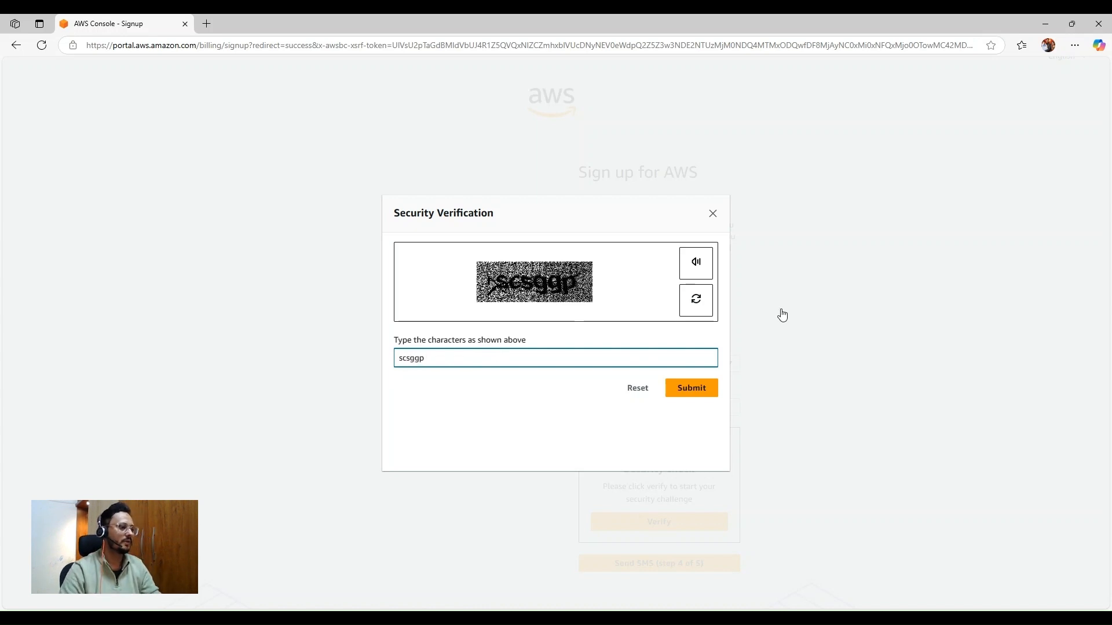
left_click(691, 394)
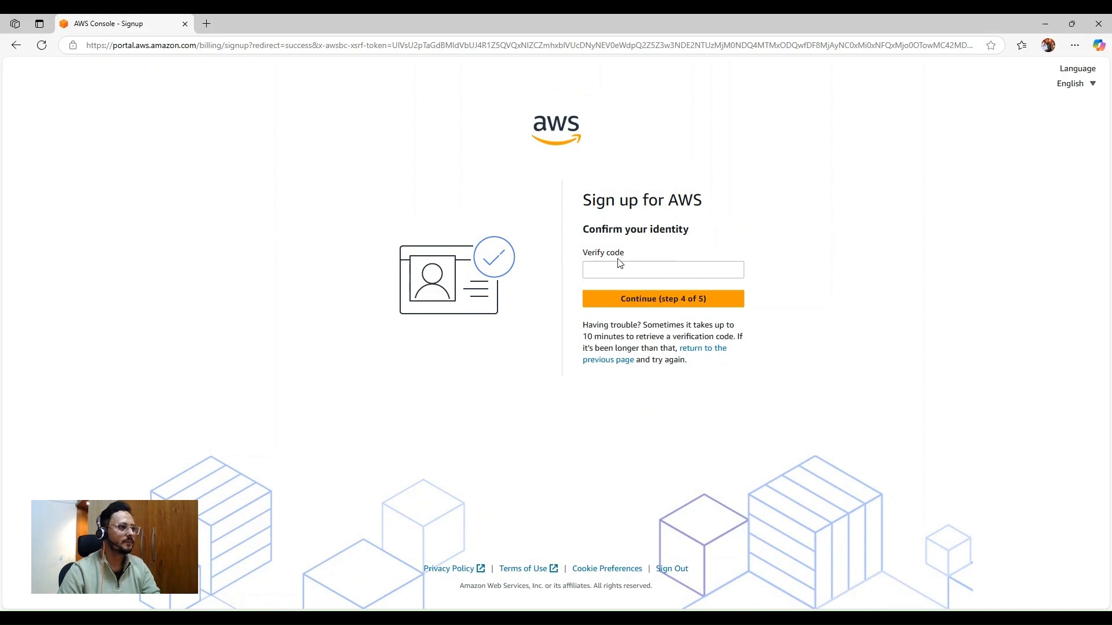
Enter the SMS verification code and submit it to confirm the account identity
left_click(656, 268)
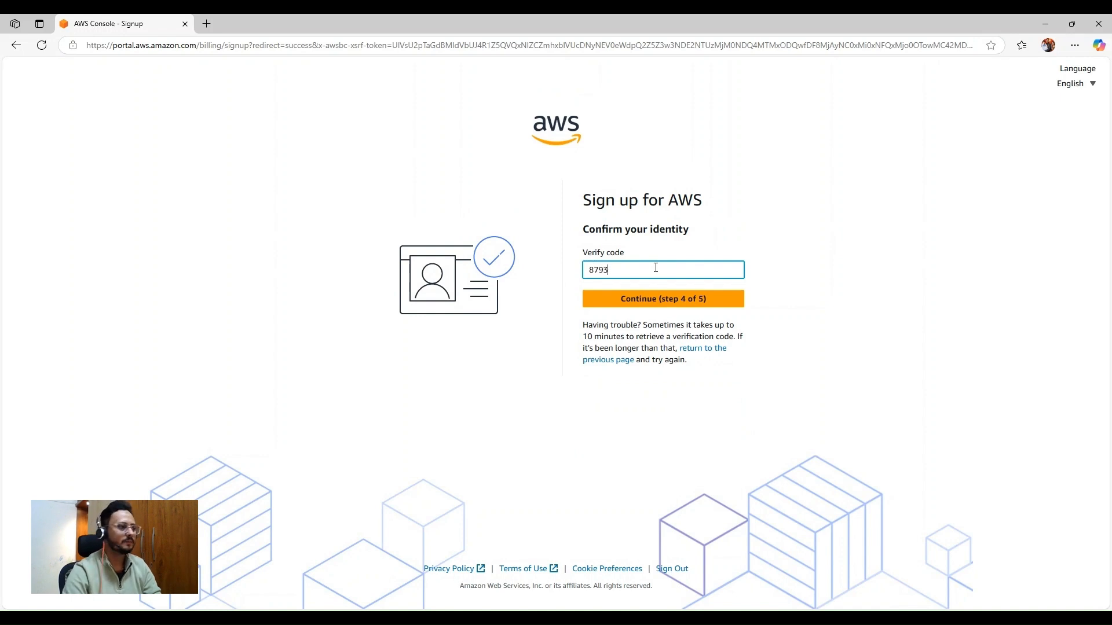
key("Return")
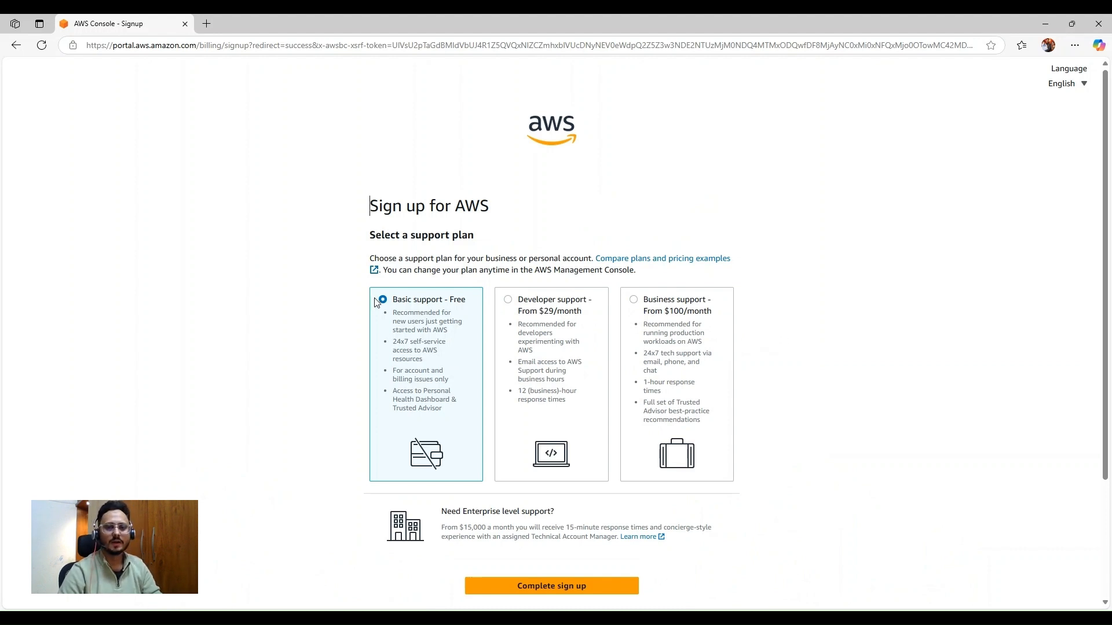
Complete the account sign-up with the Basic support – Free plan kept selected
scroll(608, 440, "down", 2)
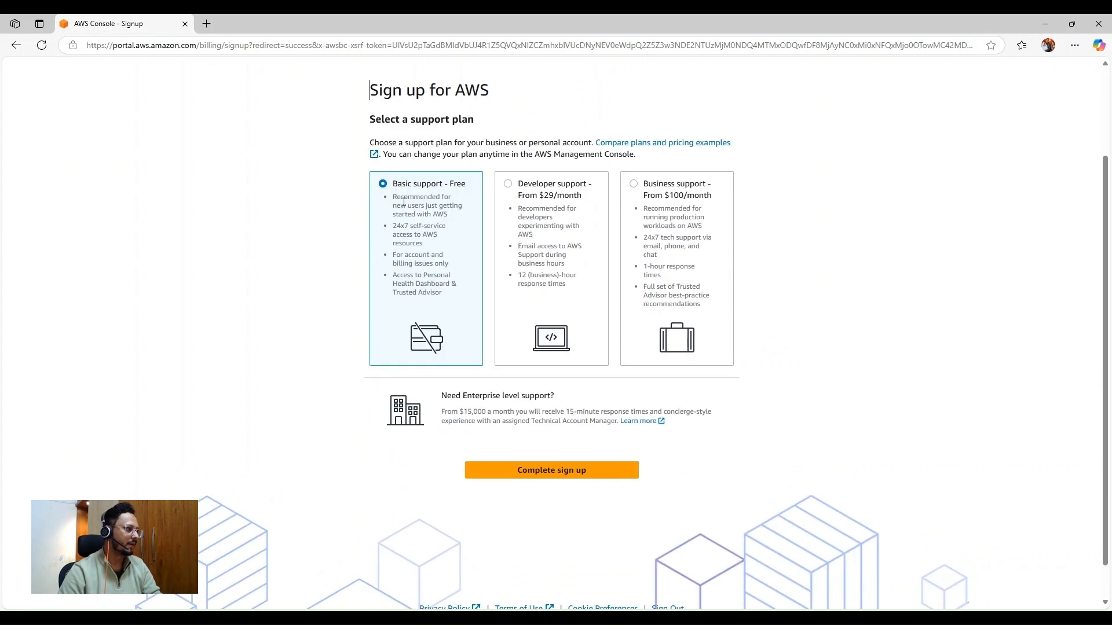
mouse_move(390, 201)
left_mouse_down()
mouse_move(458, 209)
mouse_move(445, 260)
mouse_move(453, 295)
mouse_move(388, 232)
mouse_move(389, 198)
left_mouse_up()
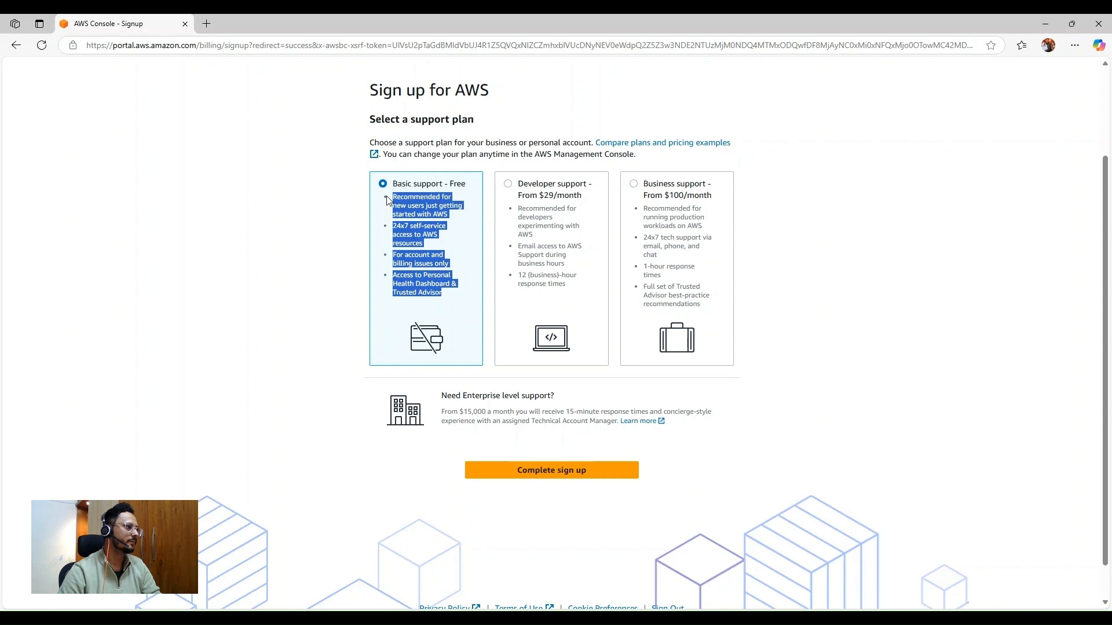
left_click(430, 282)
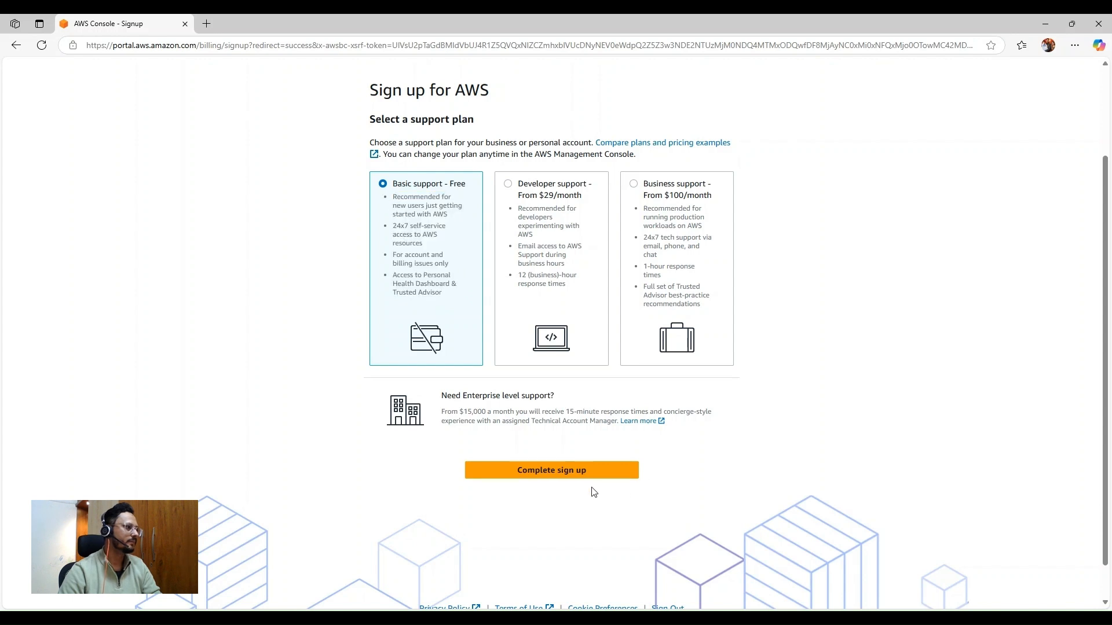
left_click(576, 476)
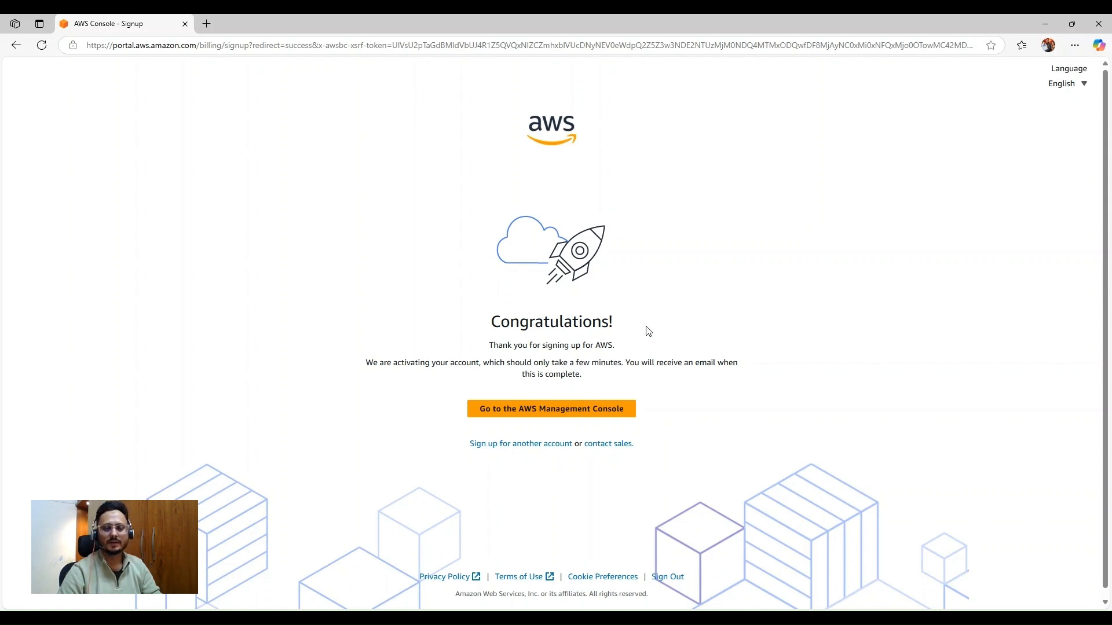
Submit the welcome form with role IT Administrator and interest Other
left_click(553, 407)
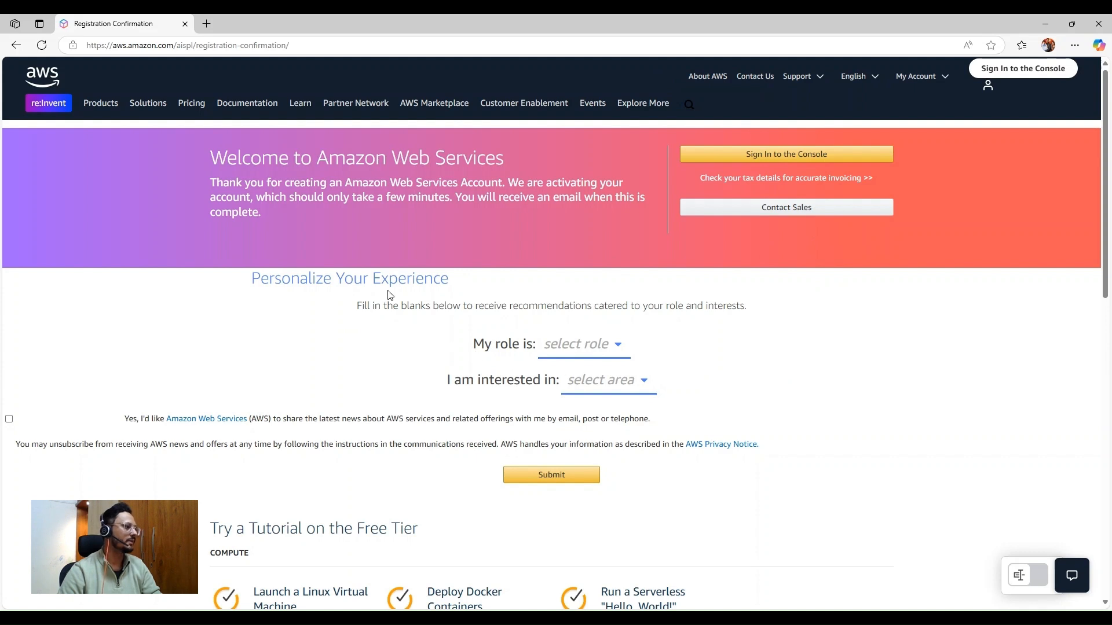
left_click(585, 346)
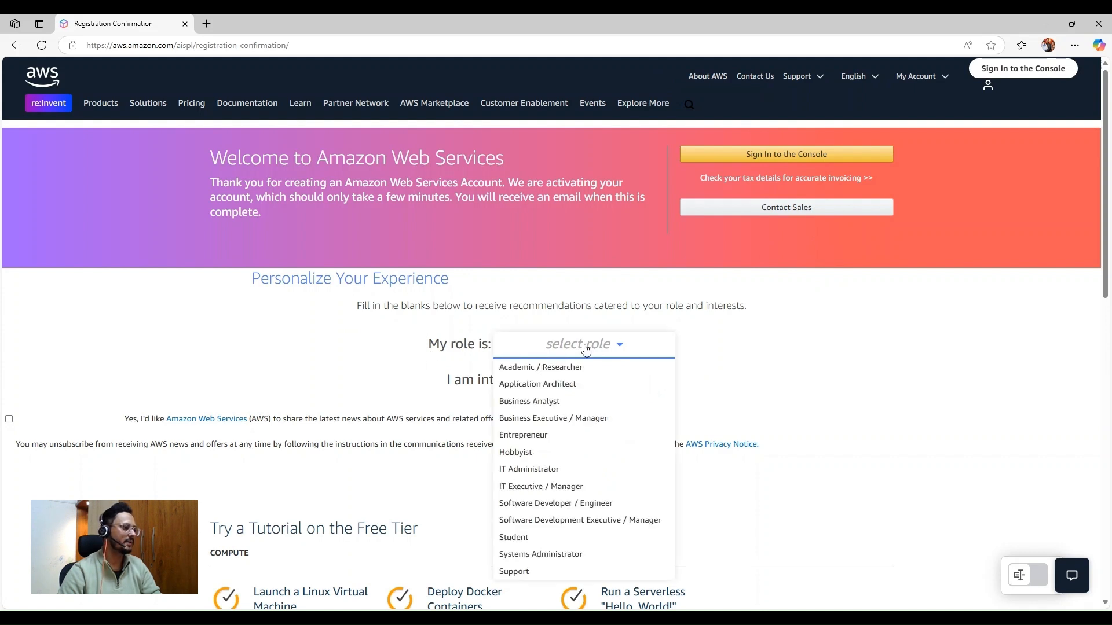
scroll(556, 561, "down", 1)
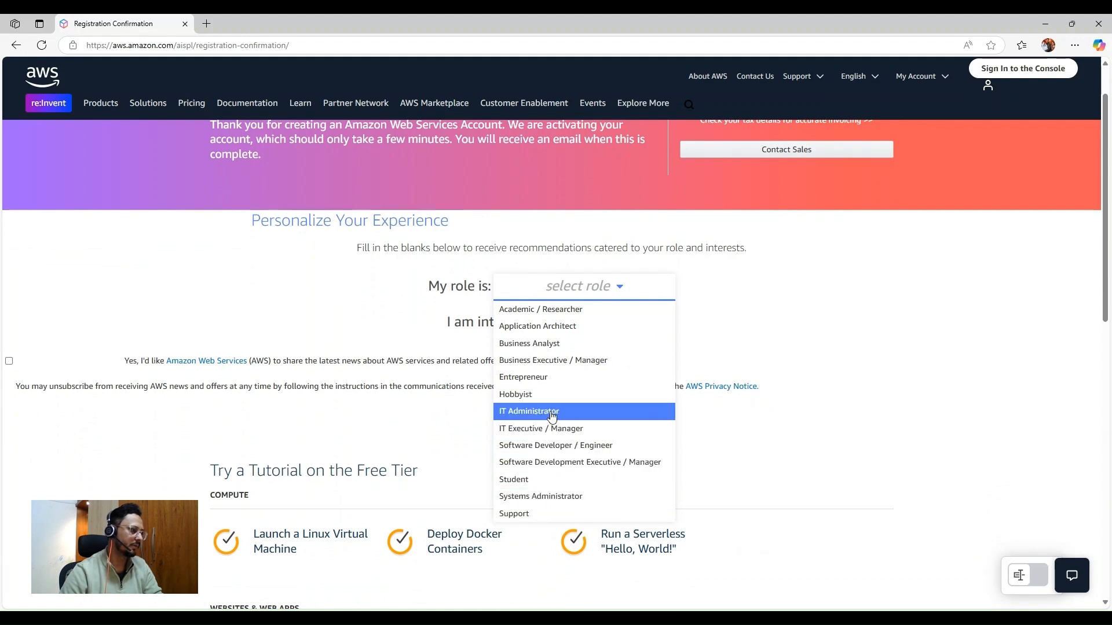
left_click(608, 412)
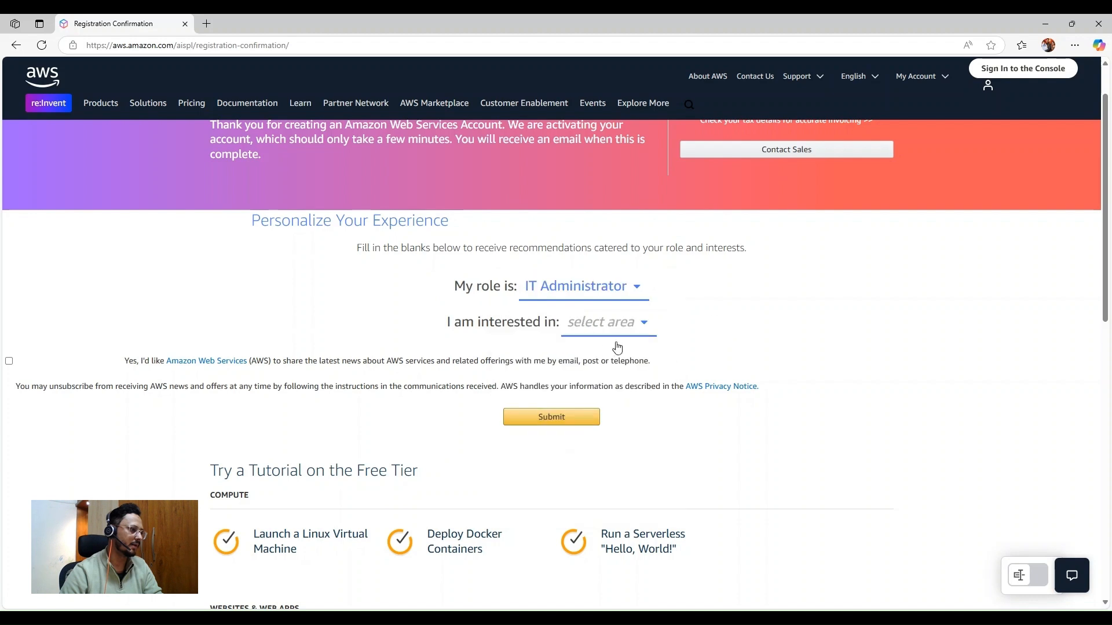
left_click(636, 330)
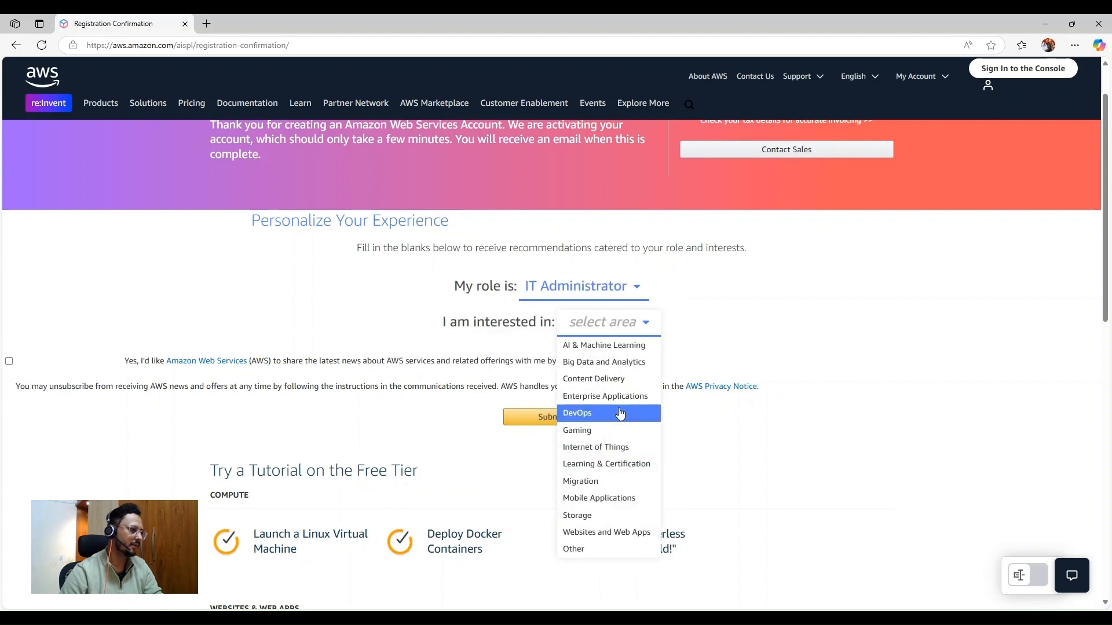
scroll(614, 406, "down", 1)
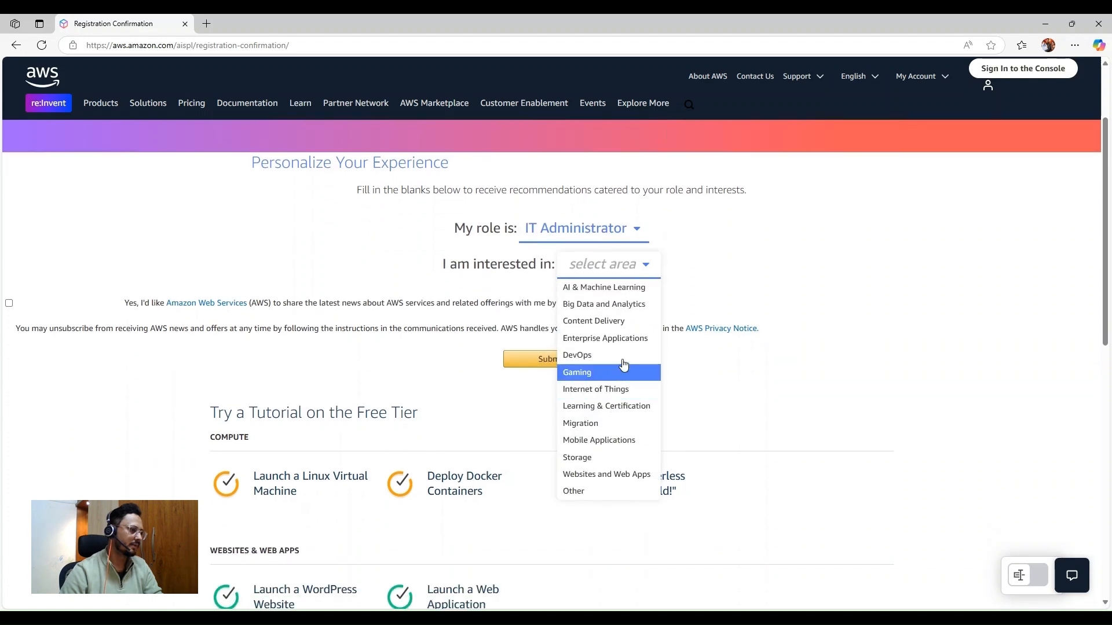
left_click(597, 493)
left_click(563, 365)
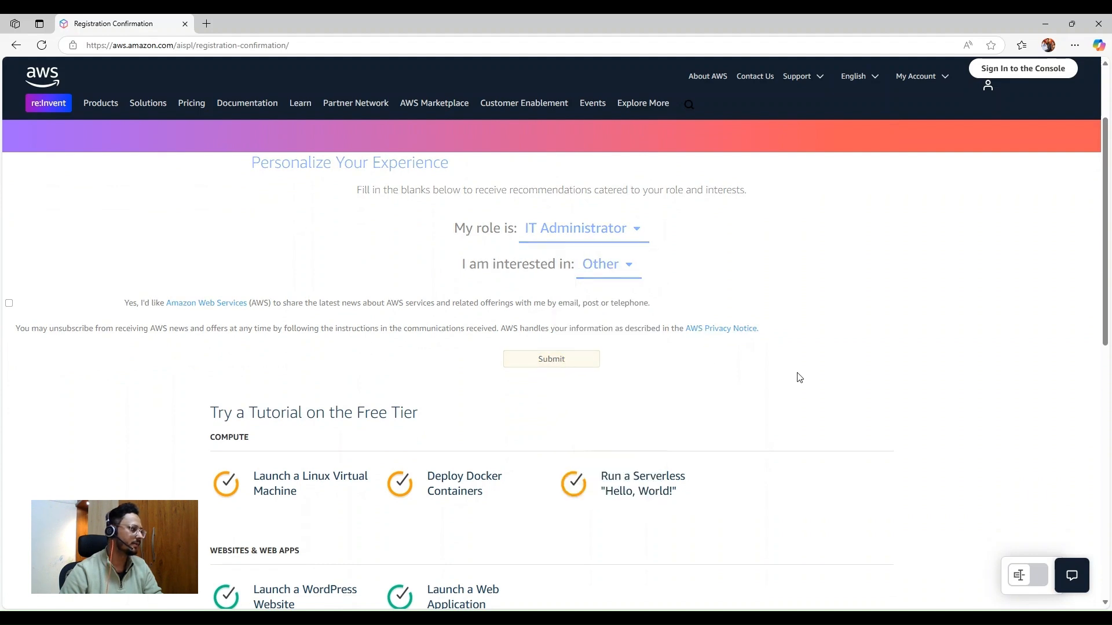
scroll(804, 308, "down", 4)
Sign in to the AWS Management Console with the new account
left_click(989, 85)
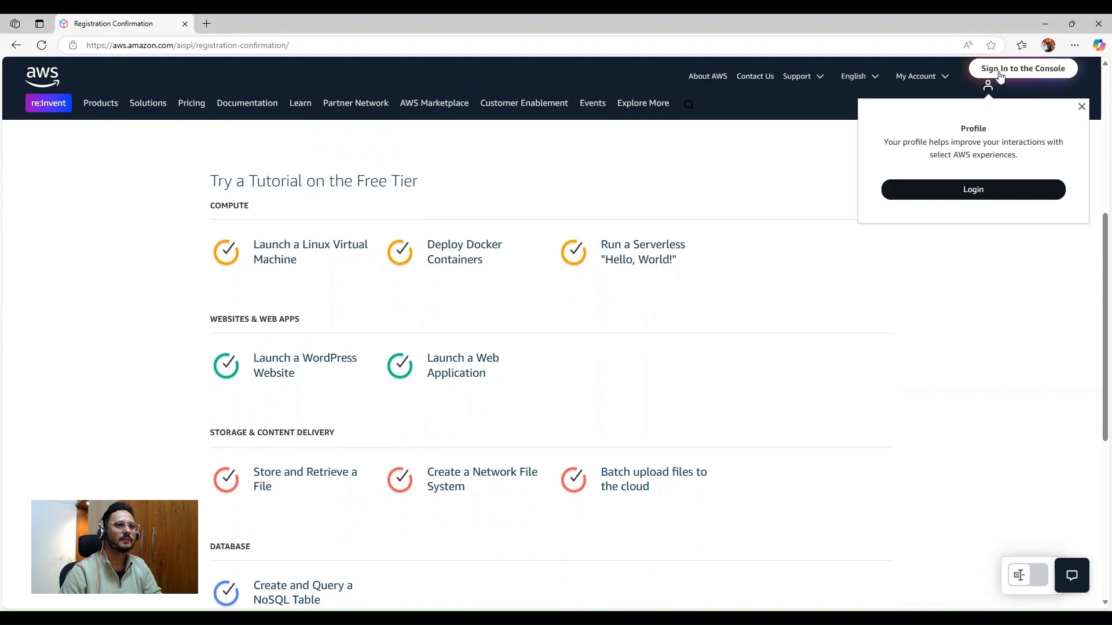
left_click(999, 75)
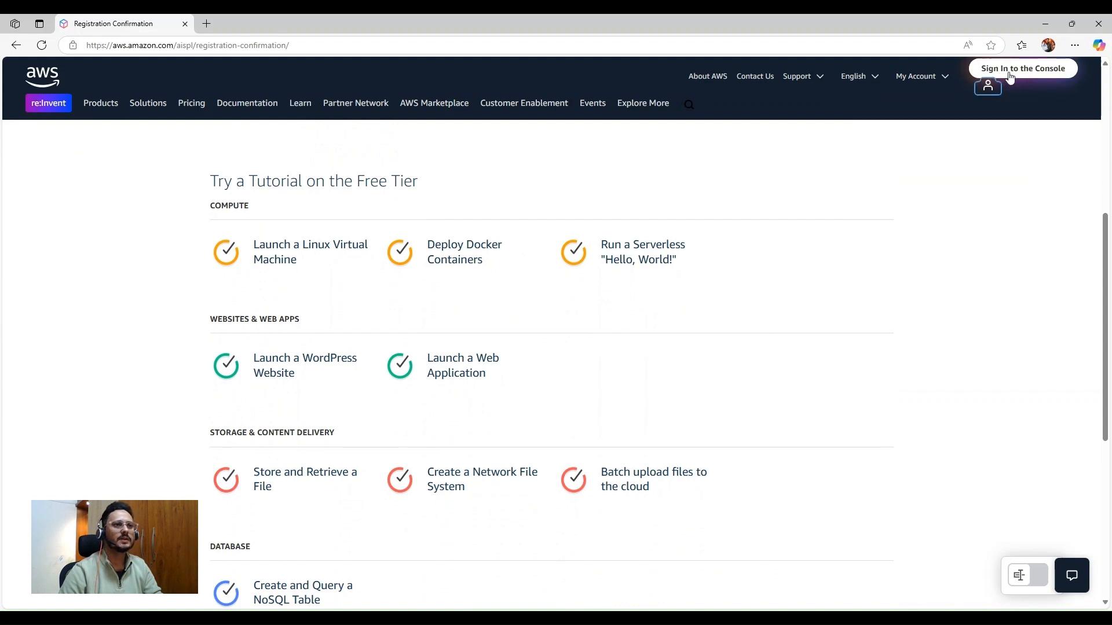
left_click(1019, 75)
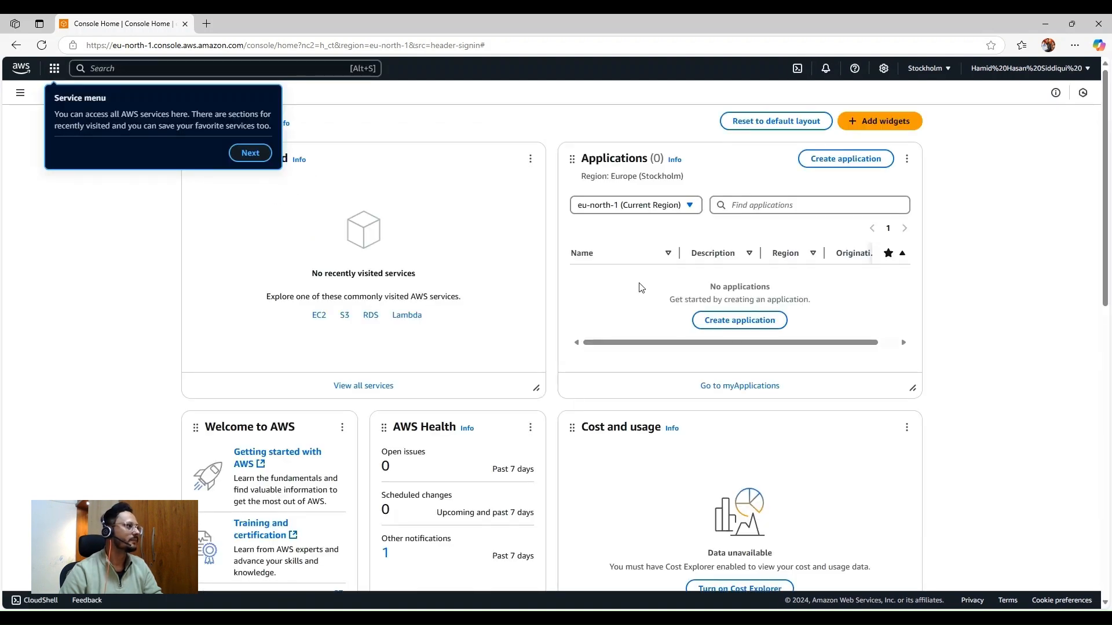
Dismiss the four Console Home tour tips, then open and close the Services menu
left_click(260, 159)
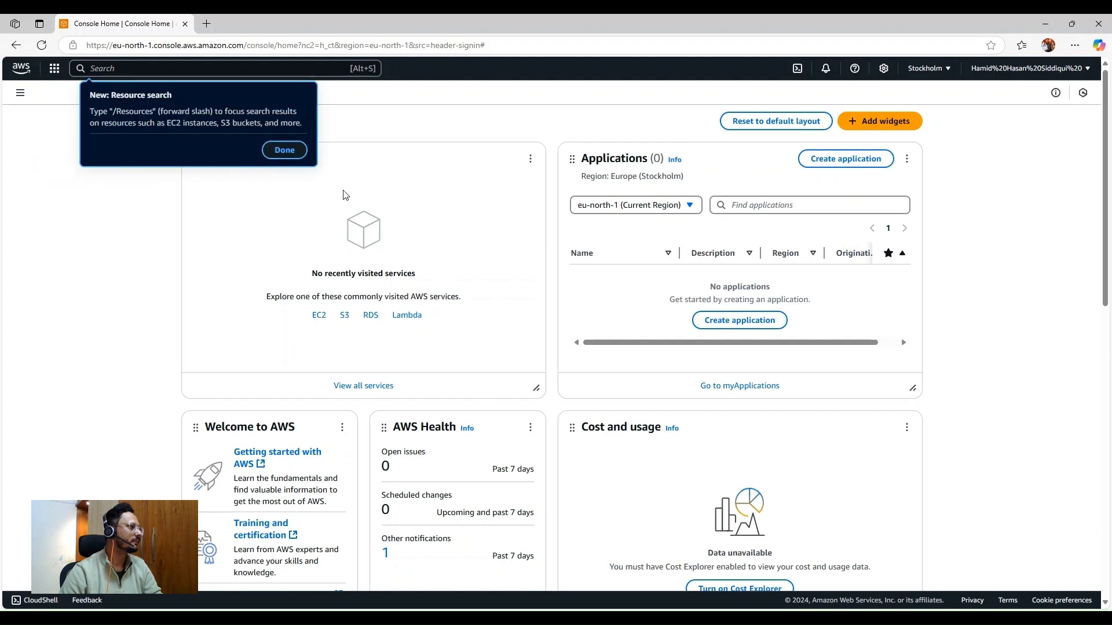
left_click(290, 150)
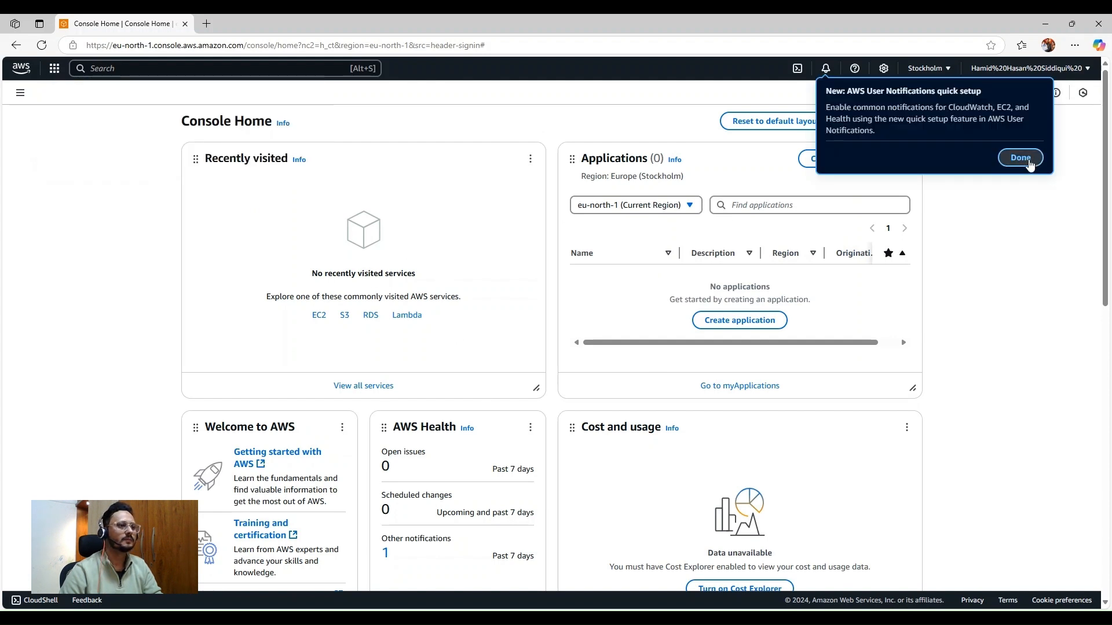
left_click(1023, 158)
left_click(1056, 186)
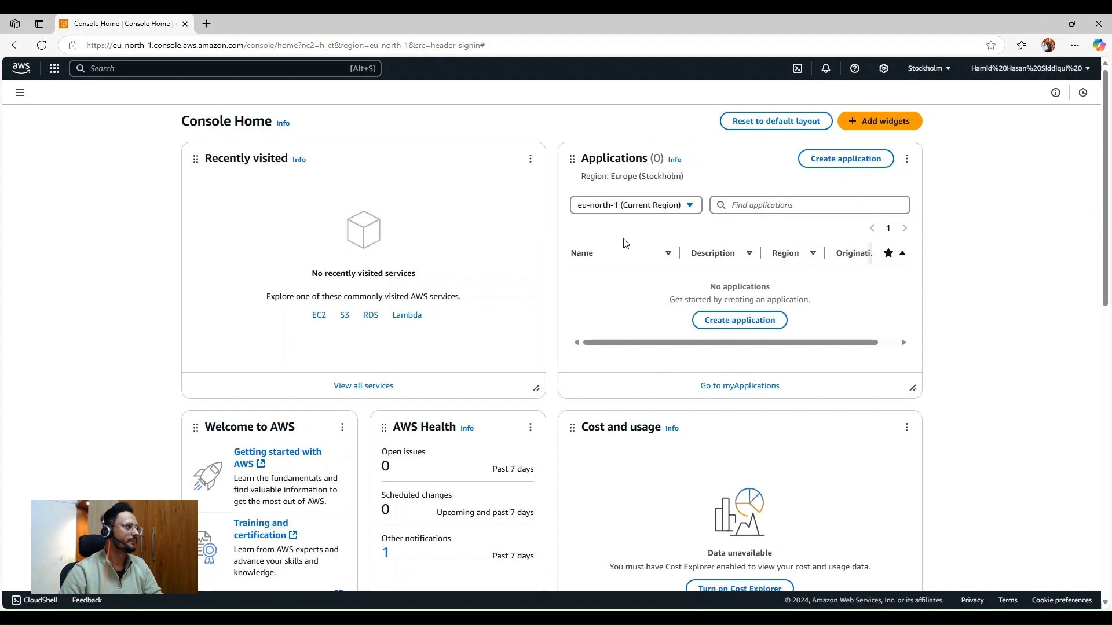
left_click(56, 70)
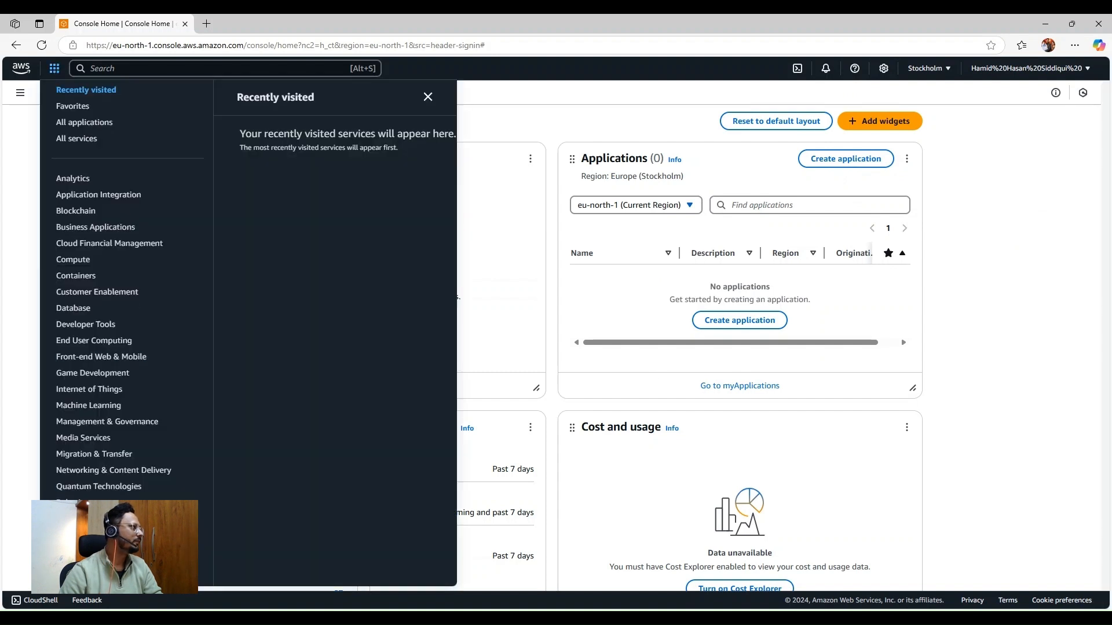
left_click(567, 92)
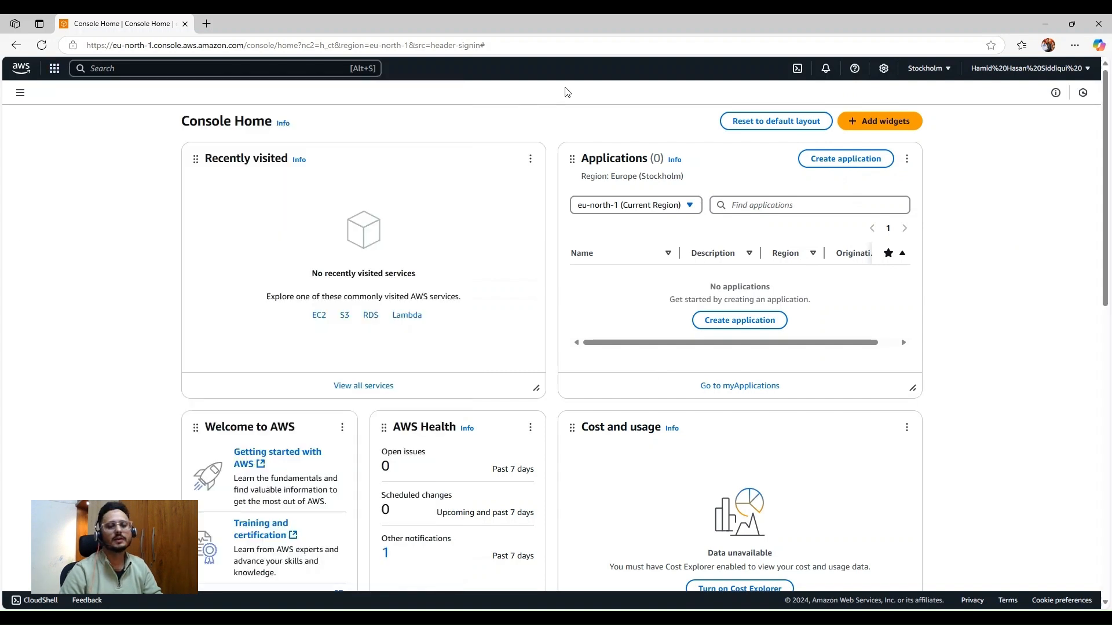